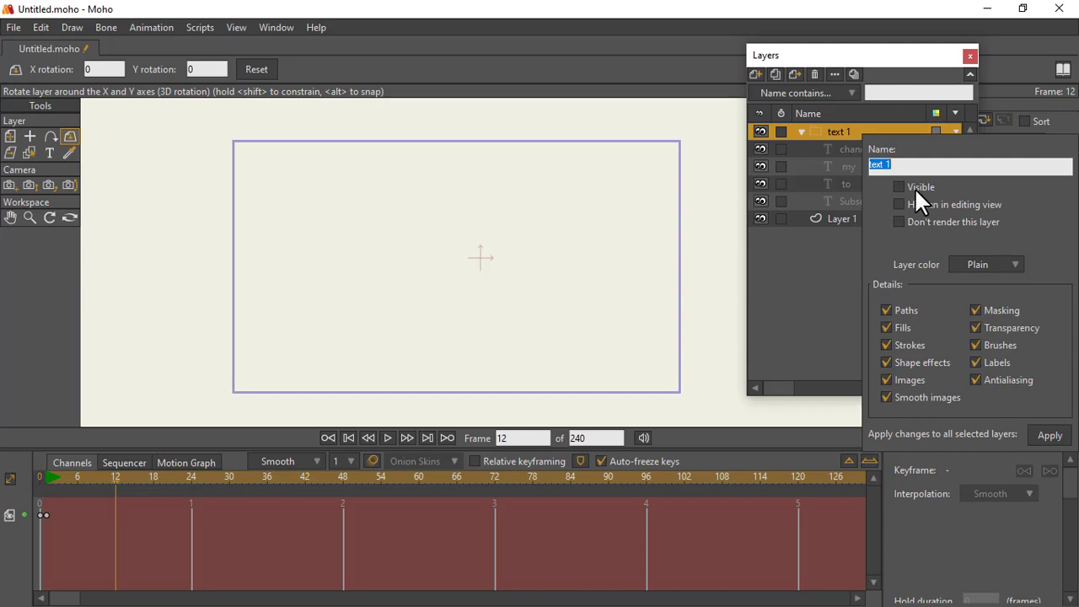
- Make the text 1 group visible from frame 12 and add a keyframe to it at that frame
click(828, 144)
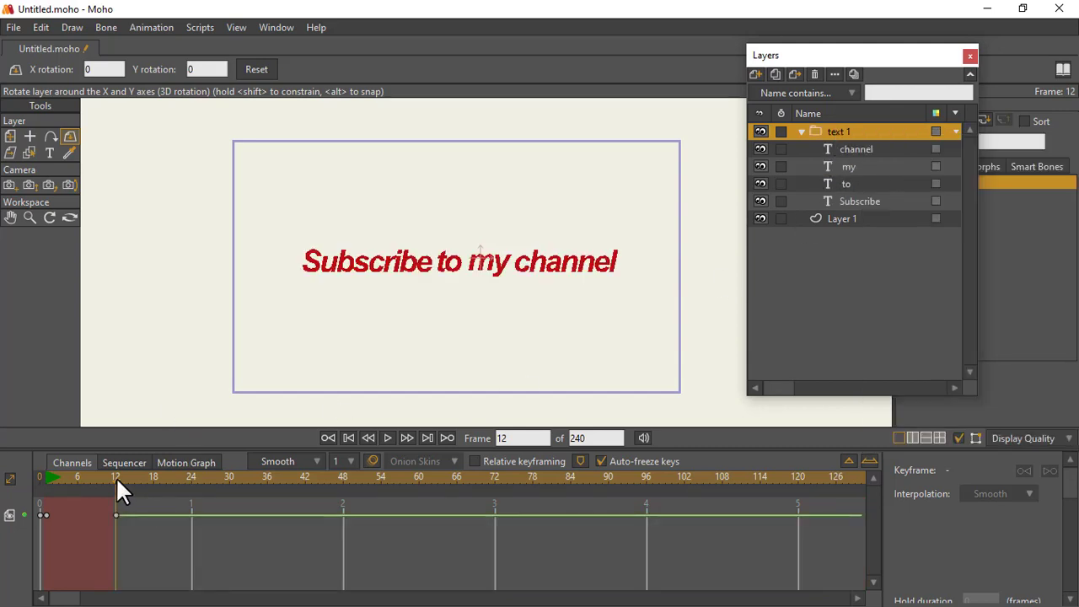
click(129, 27)
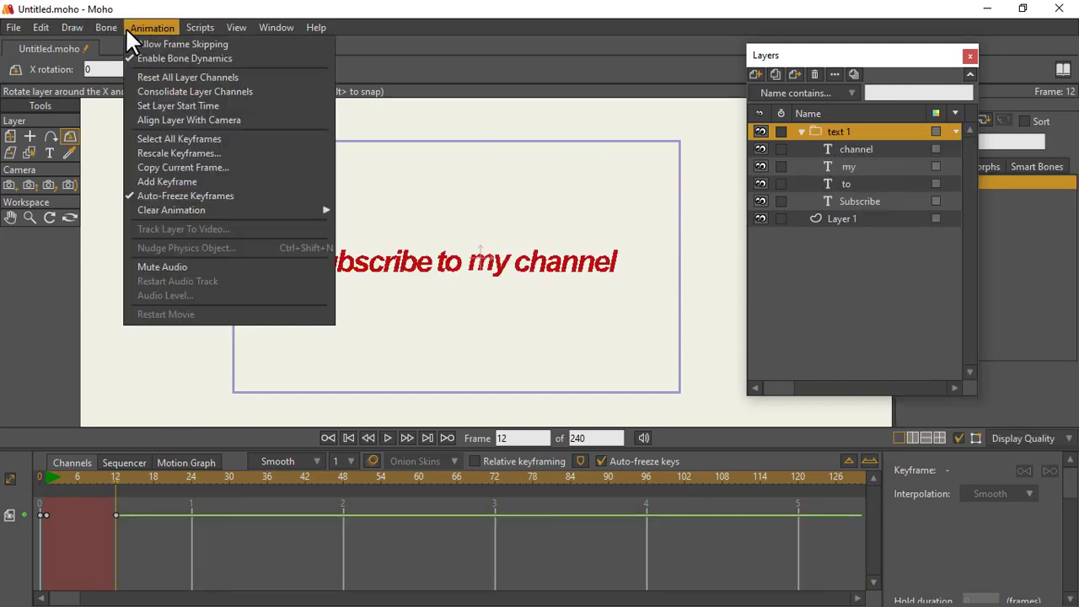
click(183, 180)
click(631, 265)
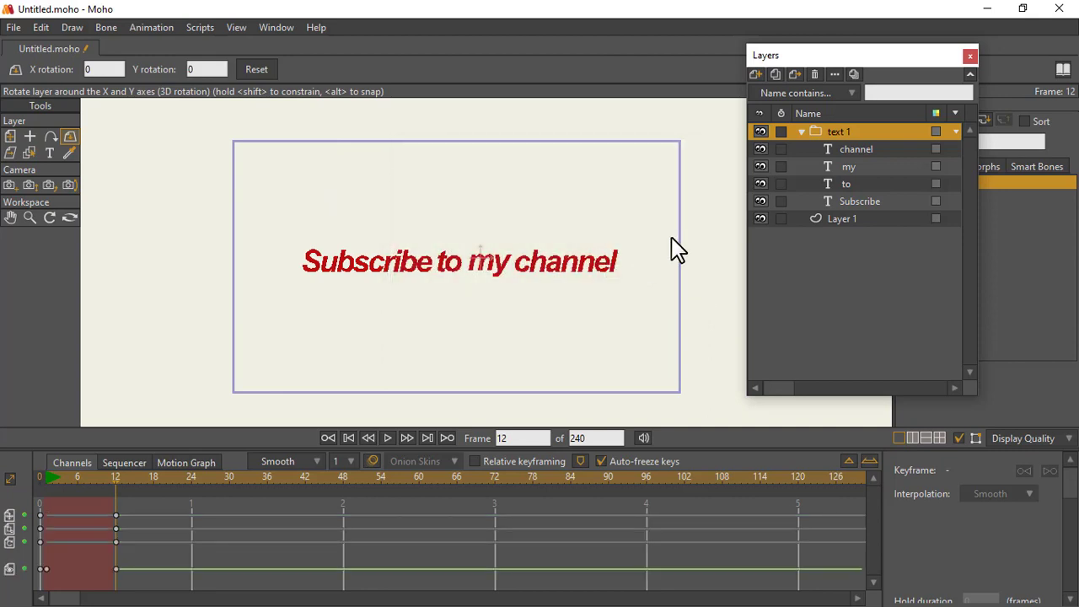
- Hide the "to" text layer at frame 12
click(867, 149)
click(854, 185)
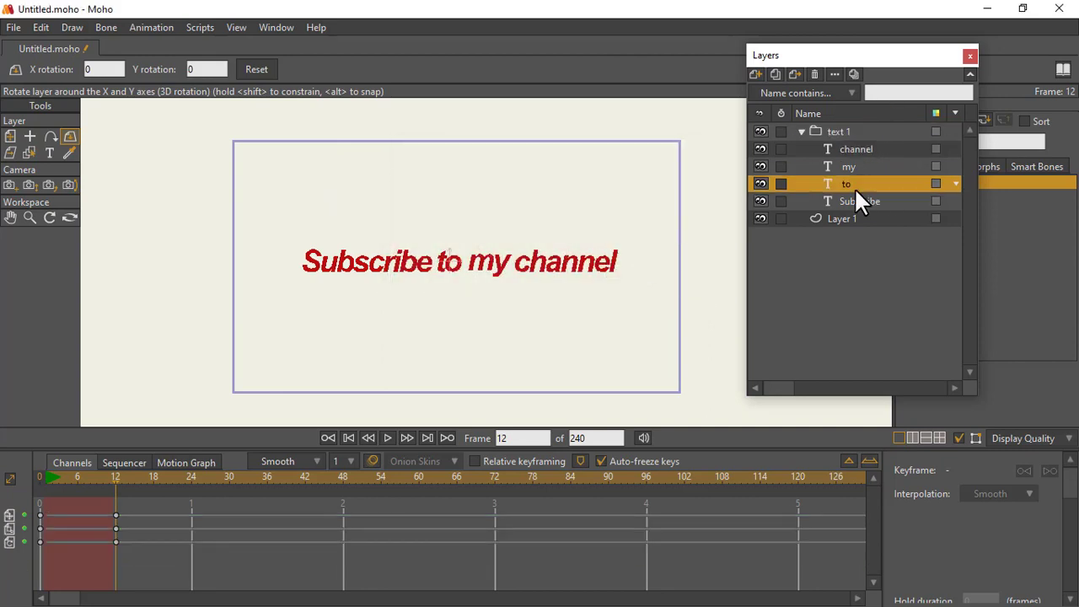
click(830, 200)
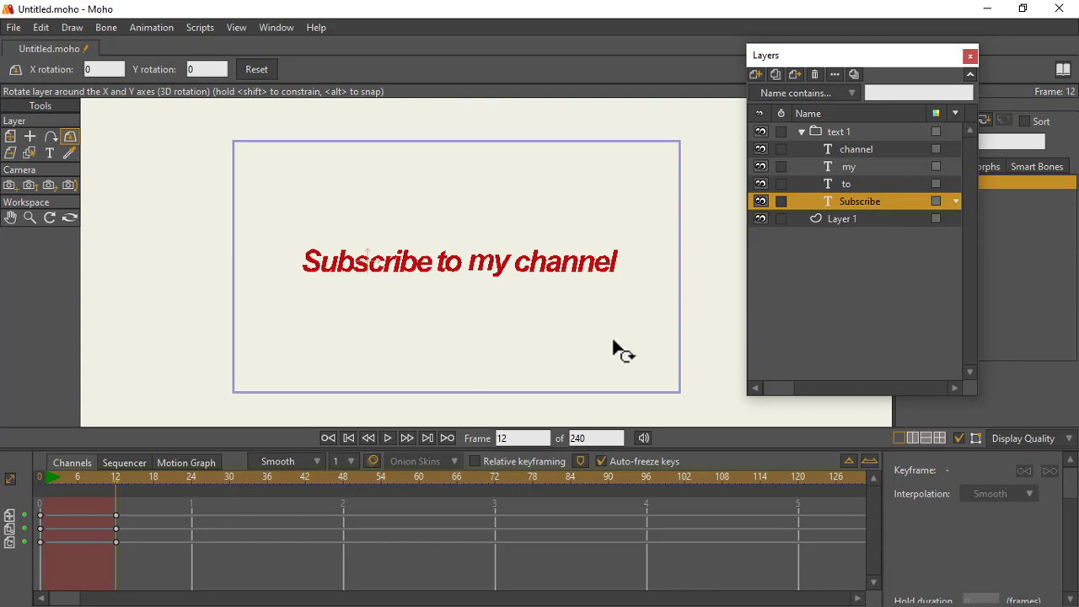
click(879, 183)
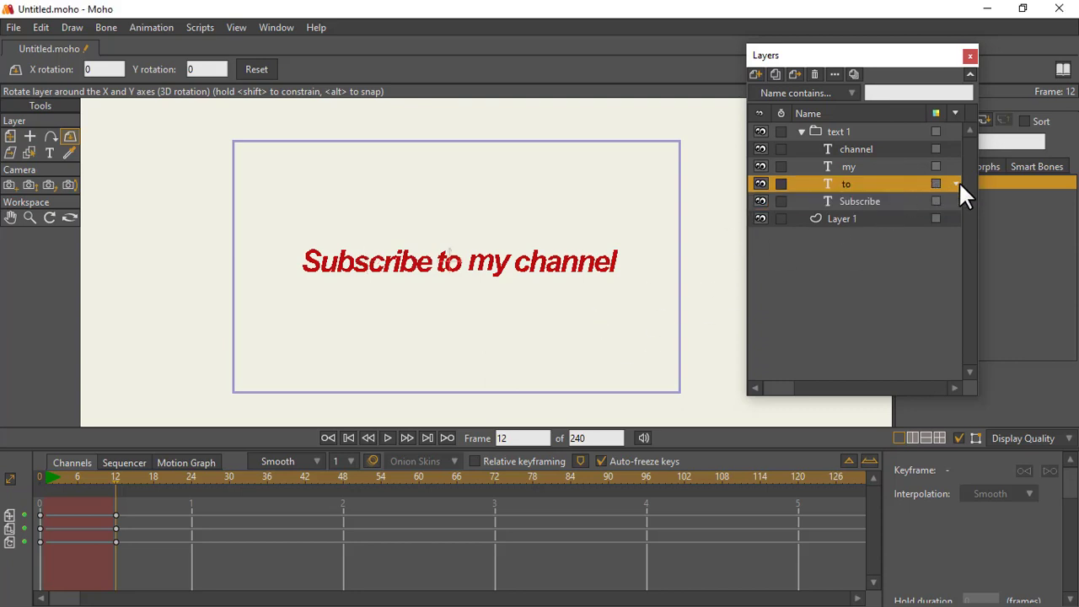
click(955, 183)
click(898, 237)
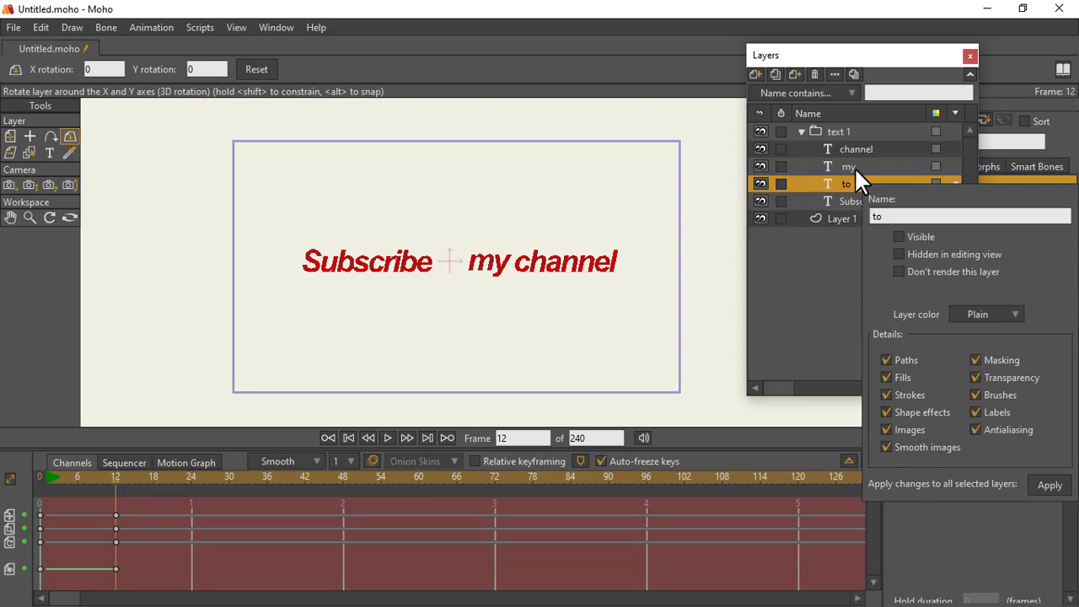
- Hide the "my" and "channel" text layers at frame 12
click(957, 166)
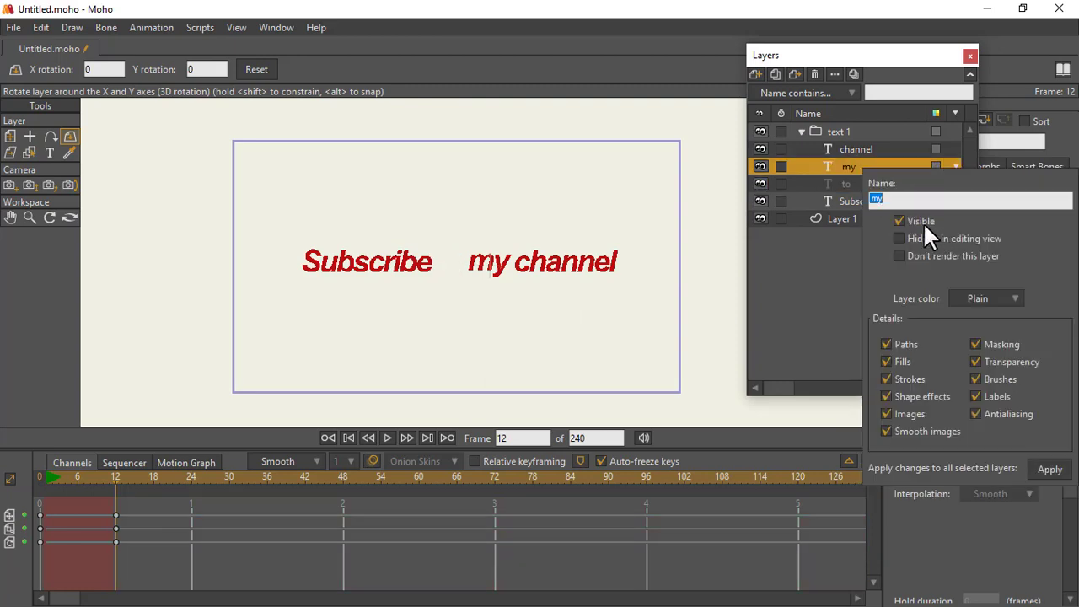
click(922, 221)
click(861, 164)
click(954, 148)
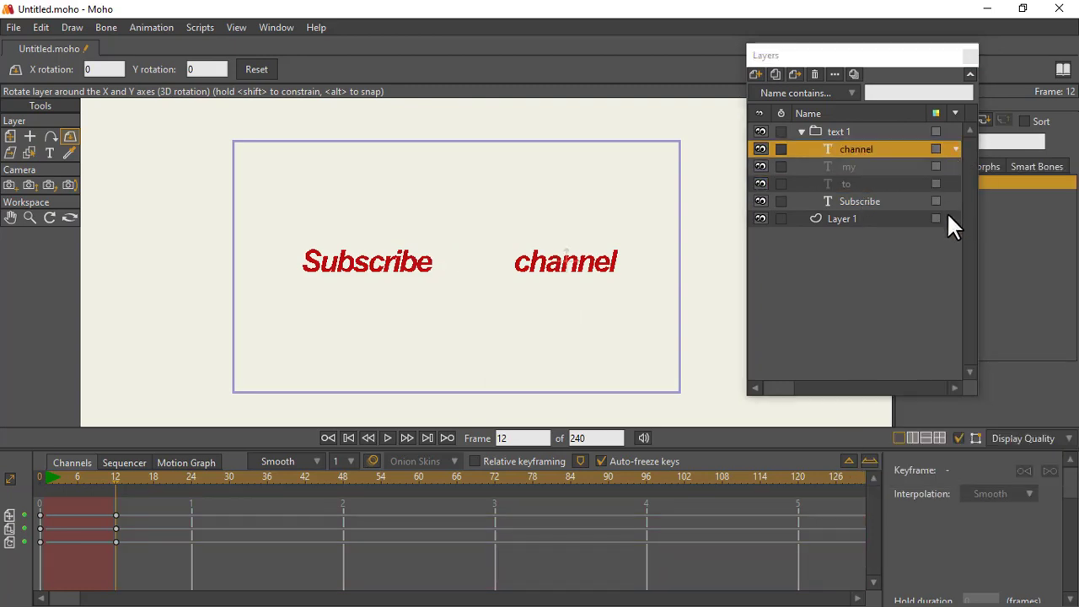
click(898, 201)
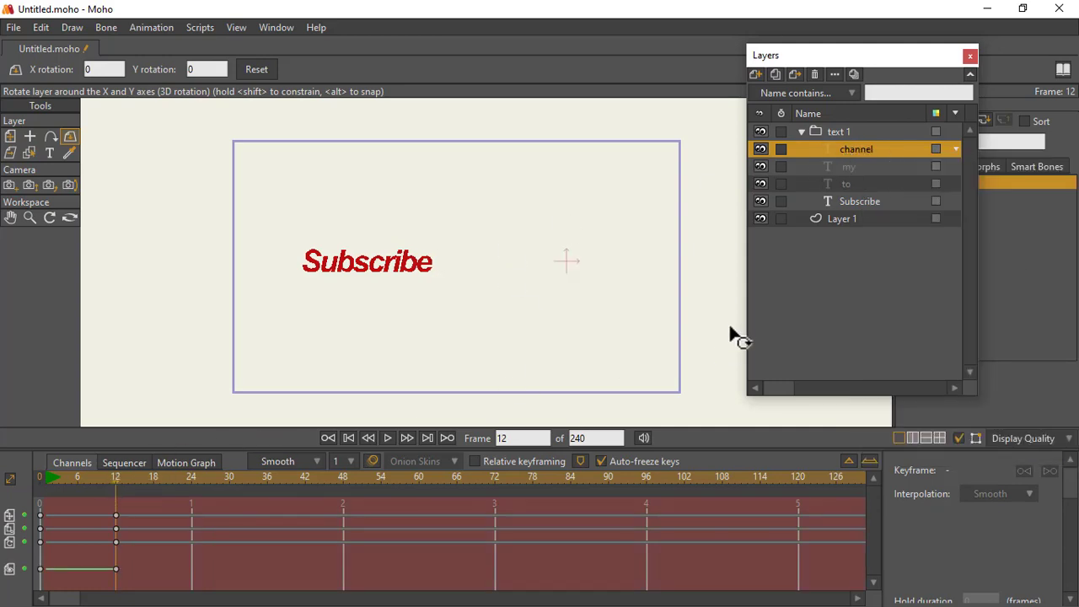
- Tilt the Subscribe layer in 3D at frame 12 to about -83° X and 5° Y rotation
click(839, 204)
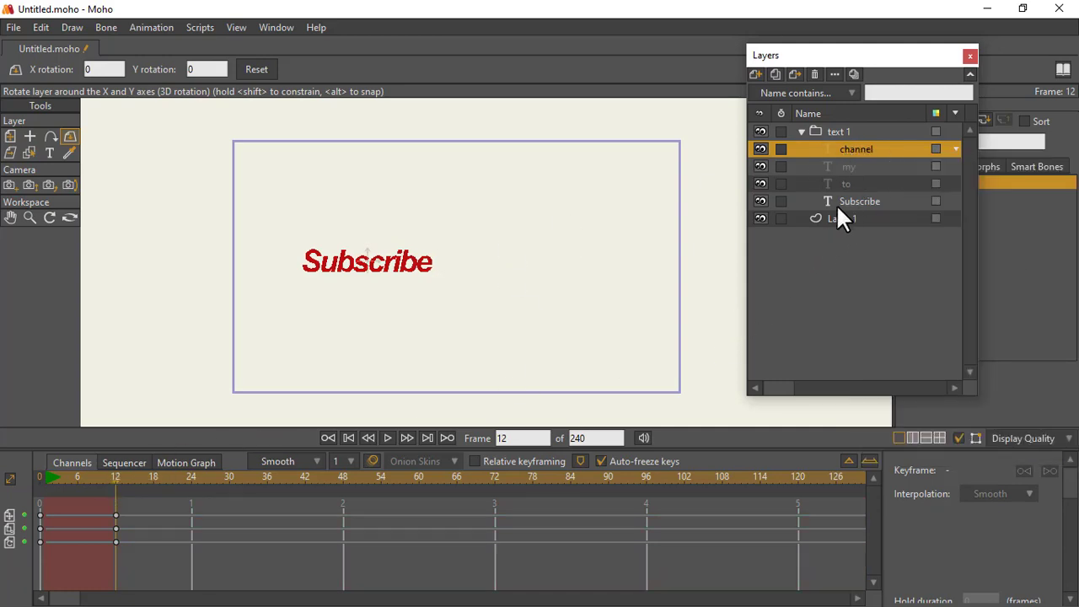
click(110, 477)
click(116, 476)
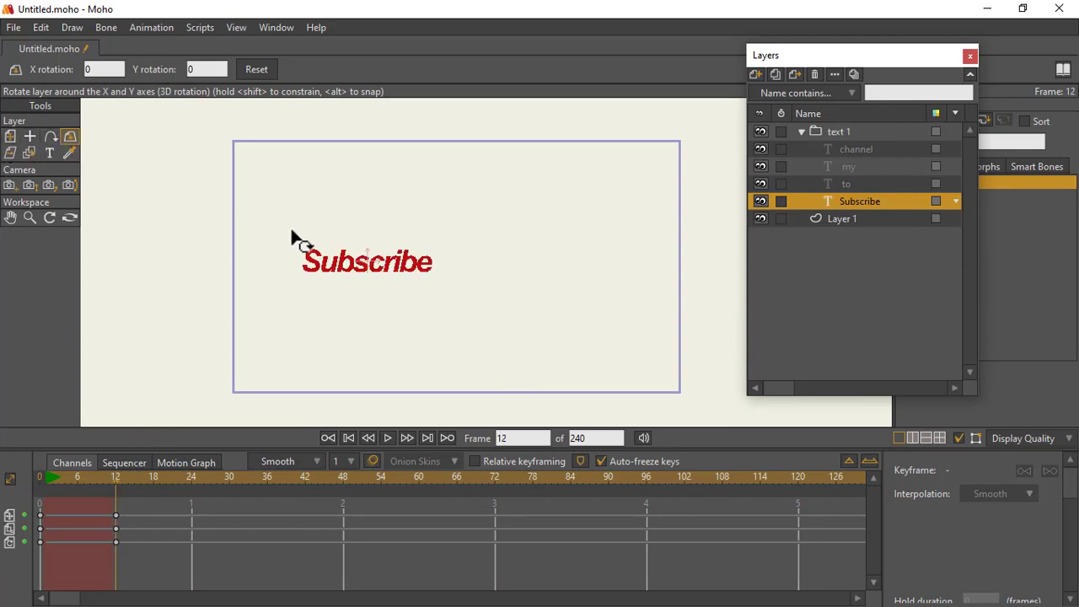
drag(368, 270, 395, 110)
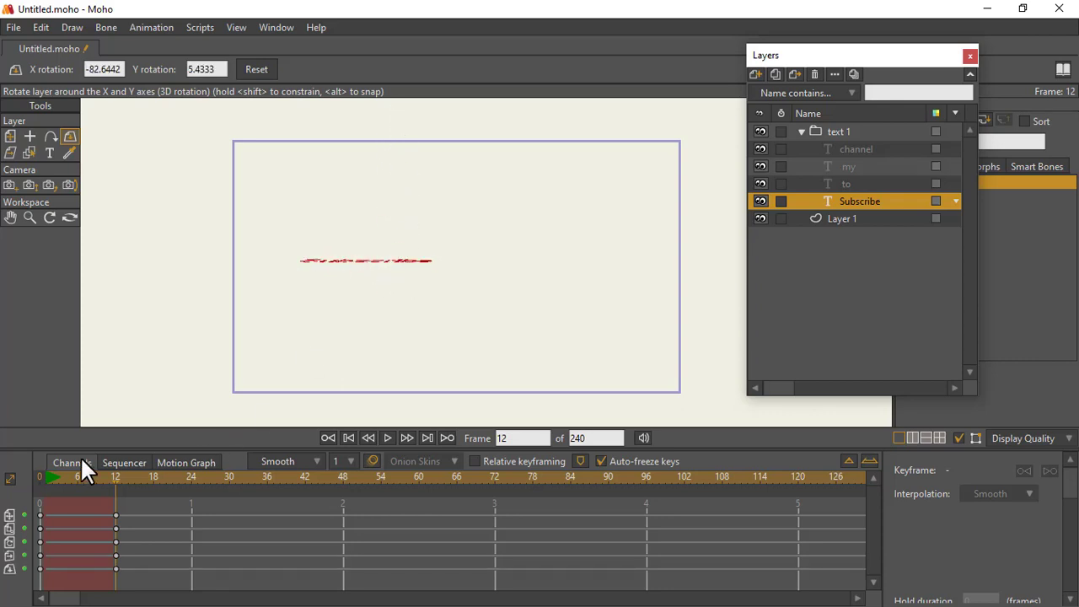
- Try rotating the Subscribe layer upright at frame 24, to about 11° X and 5° Y, and delete those frame 24 keyframes
drag(43, 477, 185, 477)
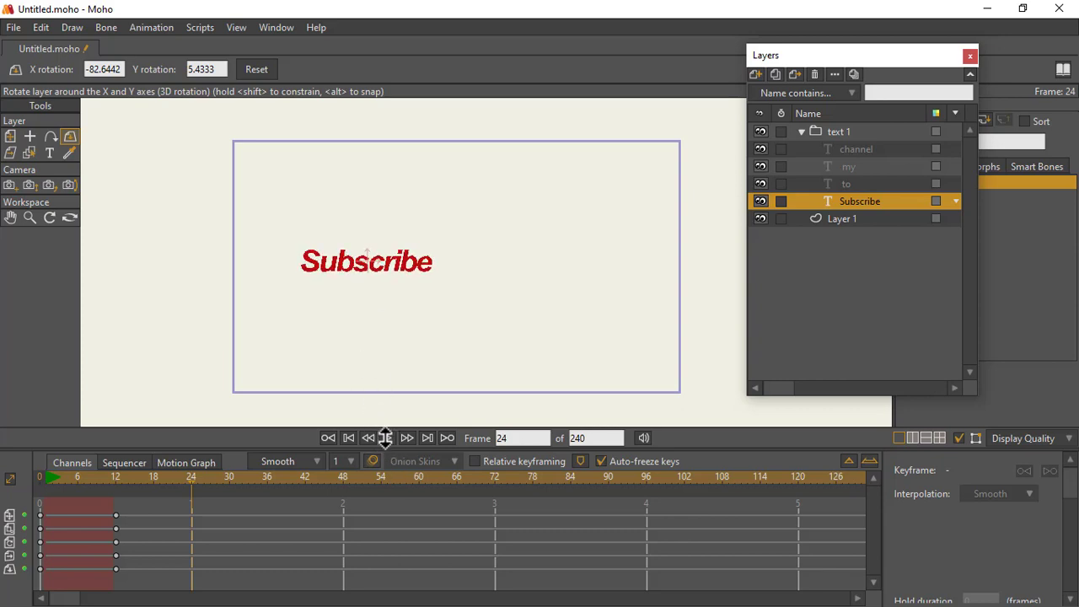
drag(385, 438, 385, 431)
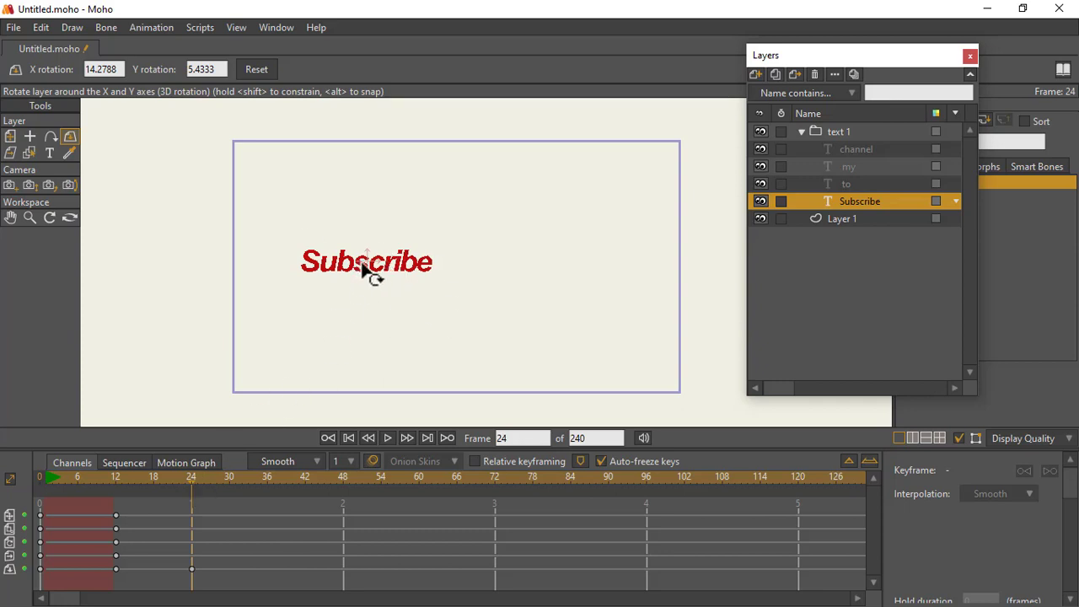
mouse_move(362, 262)
mouse_down()
mouse_move(361, 328)
mouse_move(369, 234)
mouse_move(372, 281)
mouse_move(363, 244)
mouse_move(357, 284)
mouse_move(357, 265)
mouse_up()
drag(362, 270, 356, 308)
drag(367, 253, 269, 402)
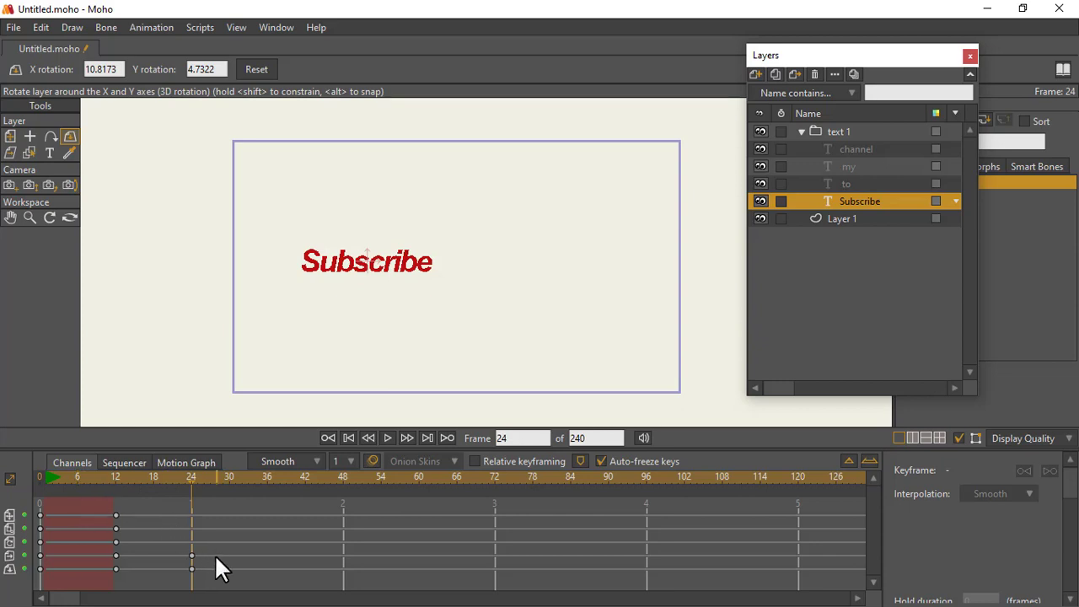
mouse_move(206, 573)
mouse_down()
mouse_move(149, 554)
mouse_move(139, 538)
mouse_up()
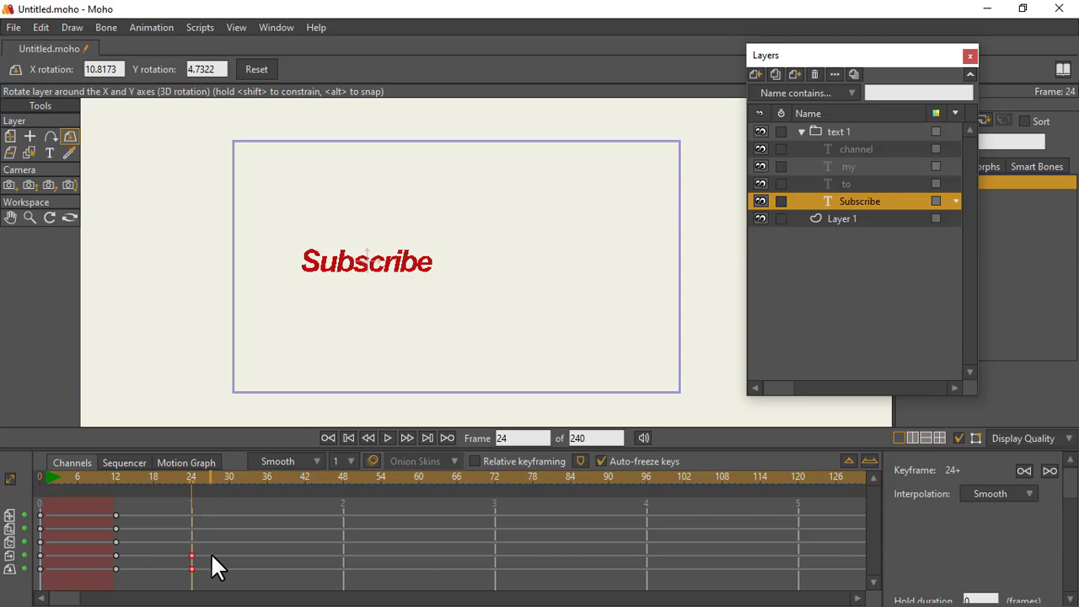
key(Delete)
- Move the Subscribe layer's non-rotation keyframes from frame 12 to frame 9 and key a 3D rotation of about -0.4° X, -0.2° Y there
click(114, 478)
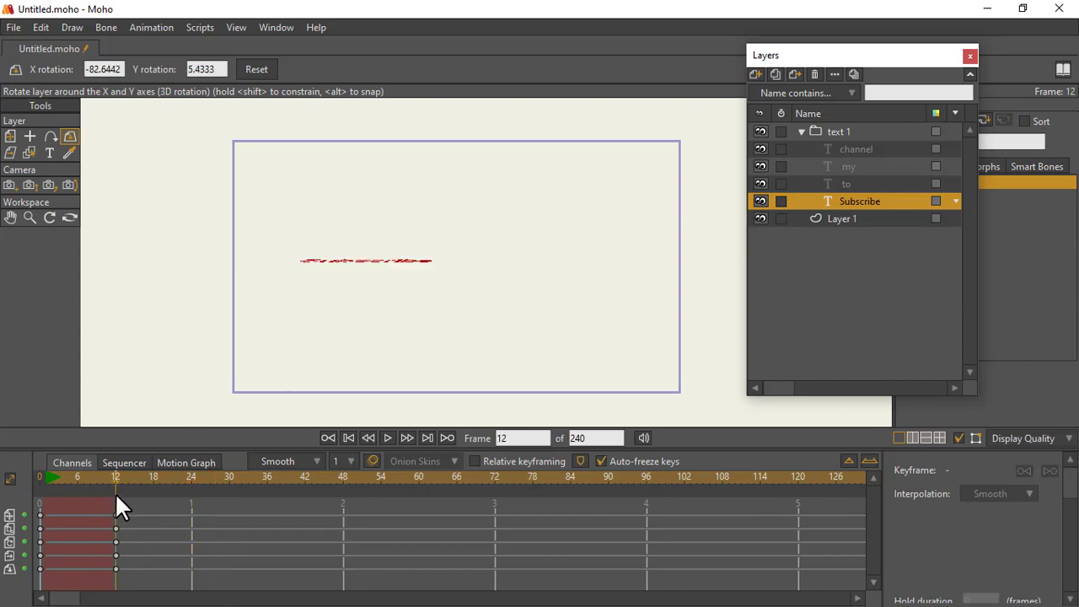
drag(97, 498, 154, 593)
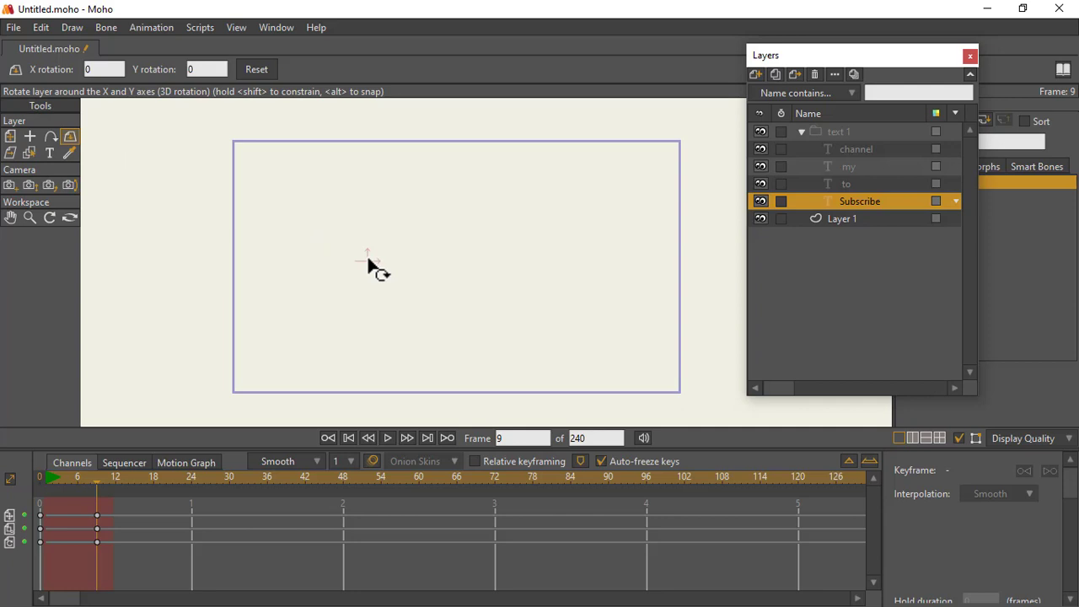
drag(369, 262, 369, 263)
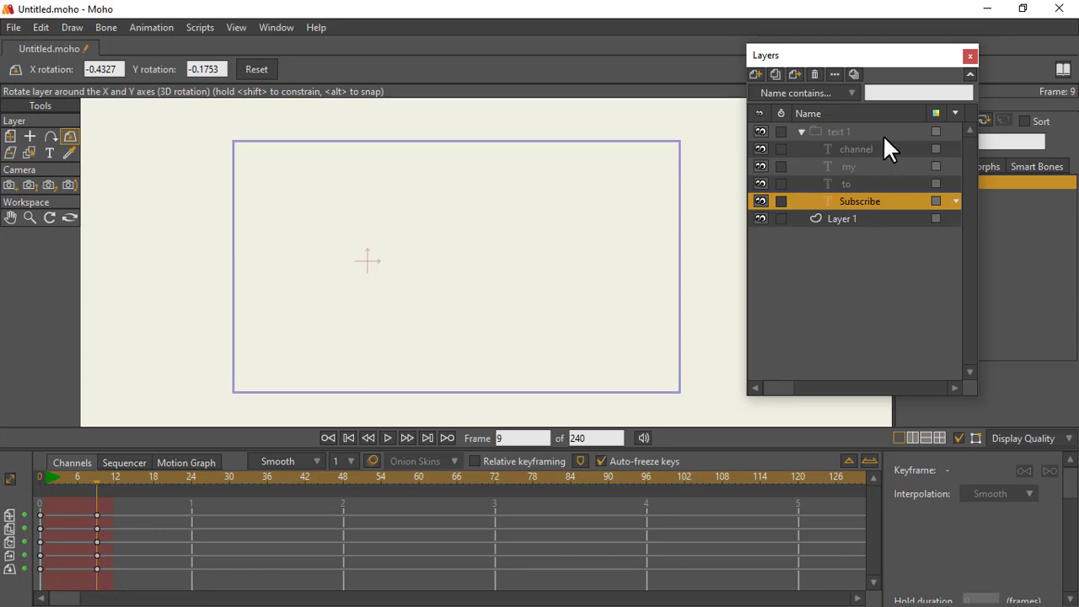
- Make the text 1 group visible from frame 1 and preview the frames up to frame 12
click(46, 475)
click(891, 132)
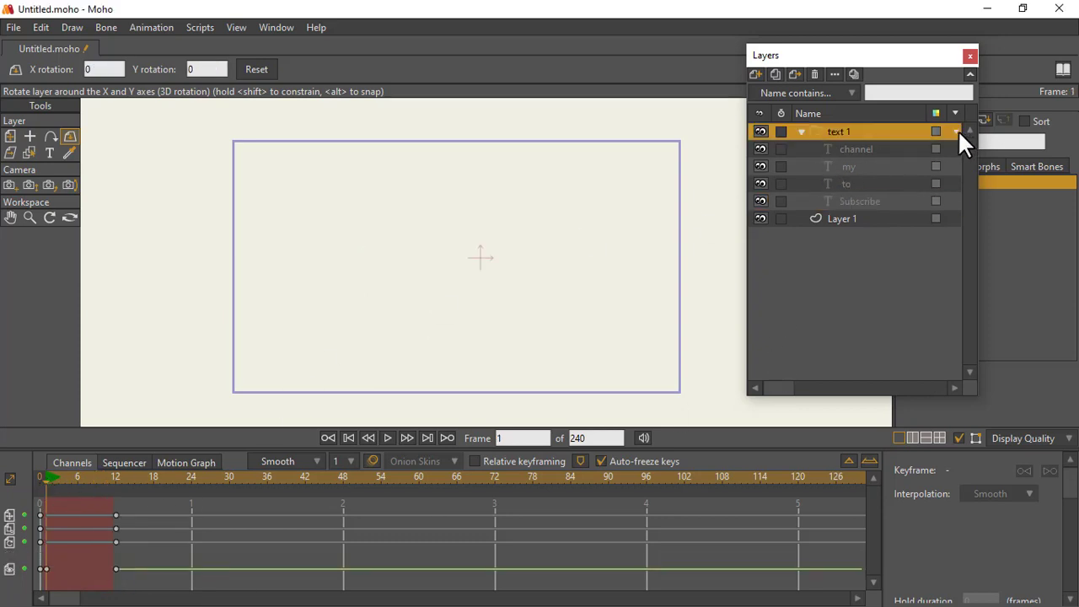
click(954, 166)
click(900, 177)
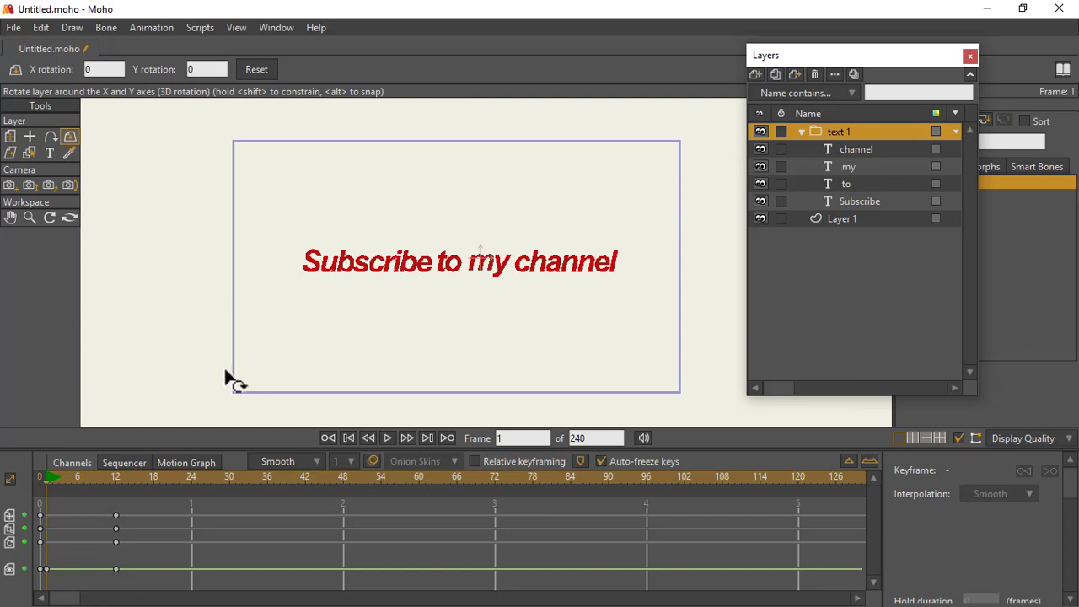
drag(54, 483, 115, 498)
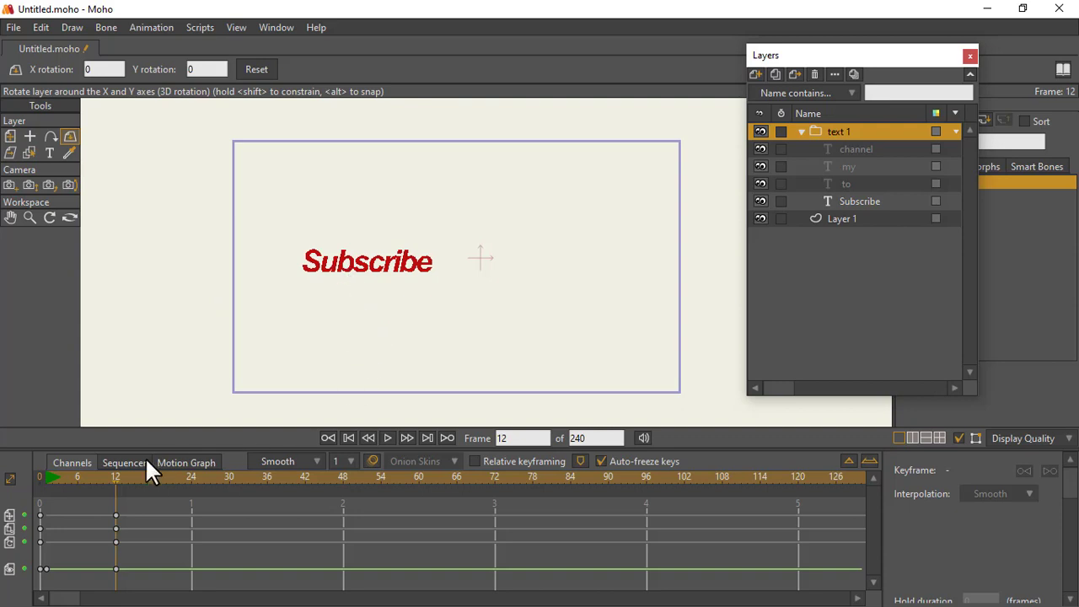
click(46, 479)
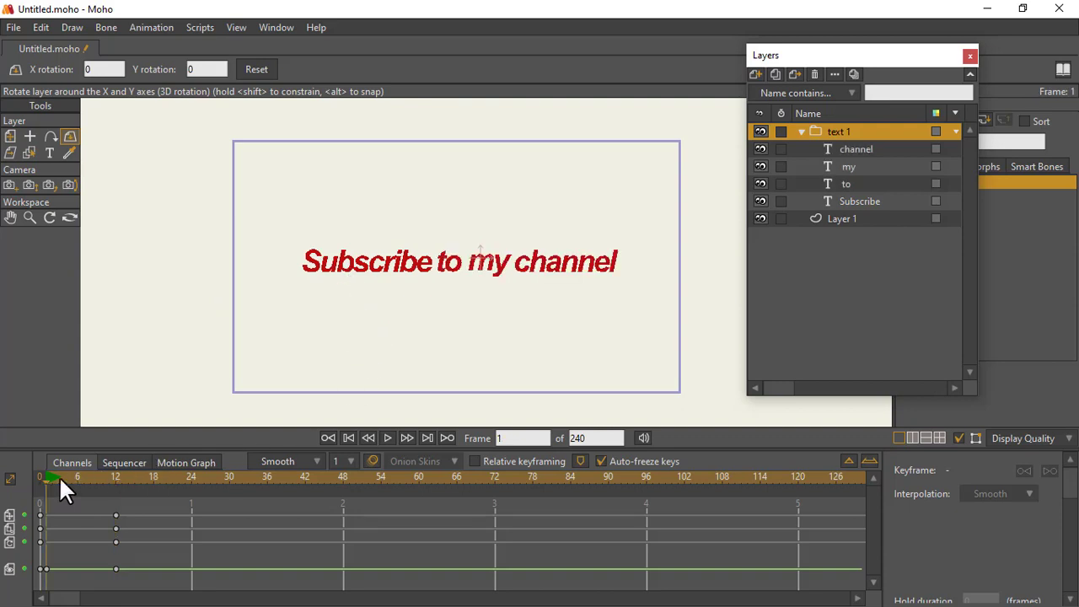
click(956, 130)
- Key a slight 3D rotation of about 1.3° X on the text 1 group at frame 12 and move its keyframes to frame 1
drag(47, 475, 132, 568)
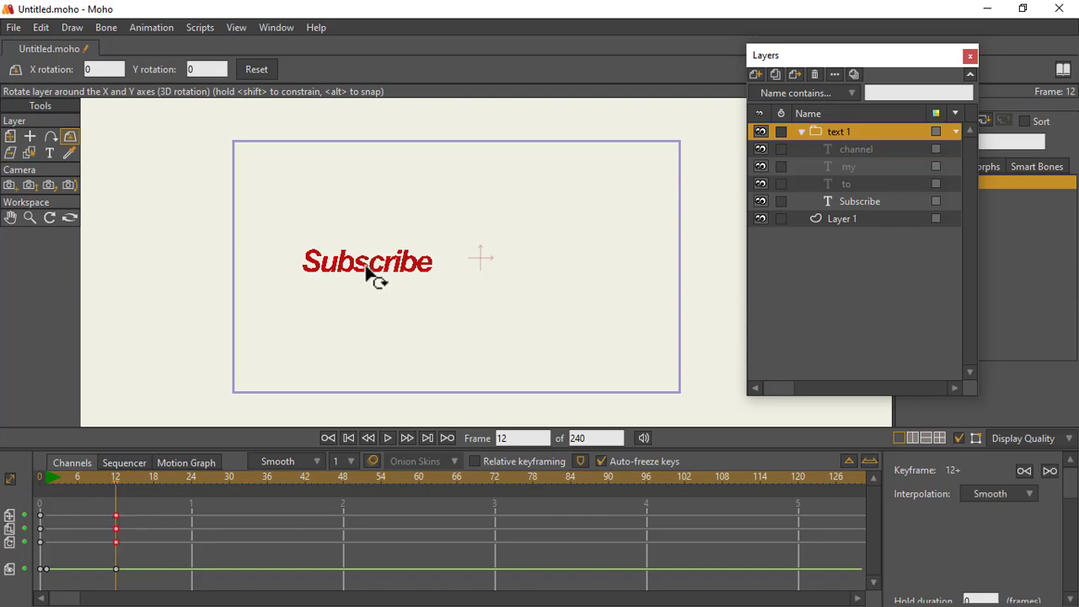
drag(368, 268, 368, 274)
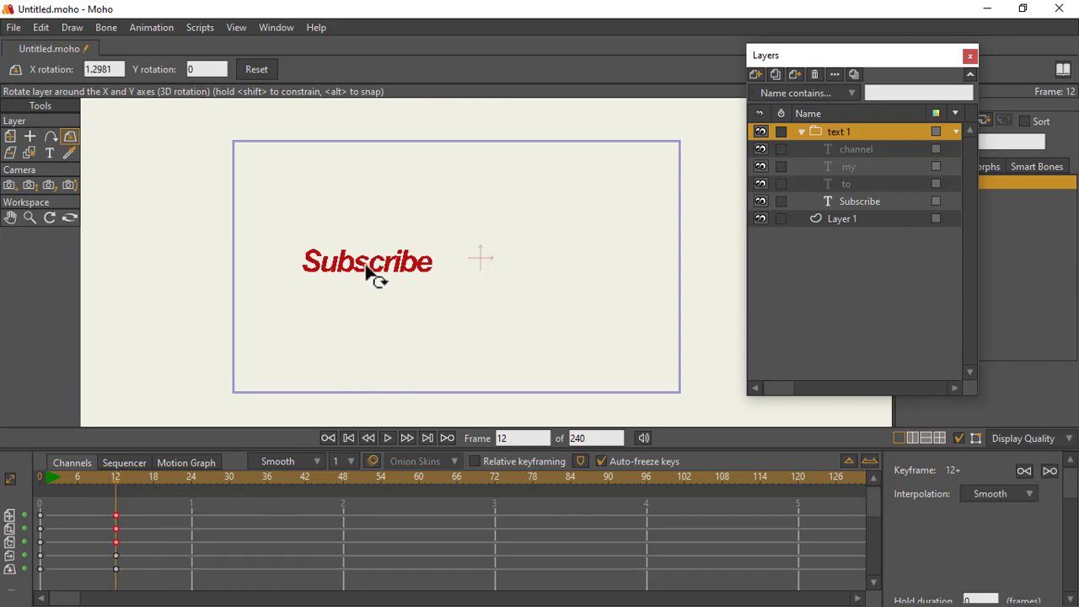
drag(366, 266, 365, 267)
click(115, 554)
click(116, 568)
drag(95, 506, 127, 581)
drag(109, 520, 48, 515)
- Try rotating the whole text 1 group to about -83° X and 5° Y at frame 12, and undo it
drag(354, 241, 381, 118)
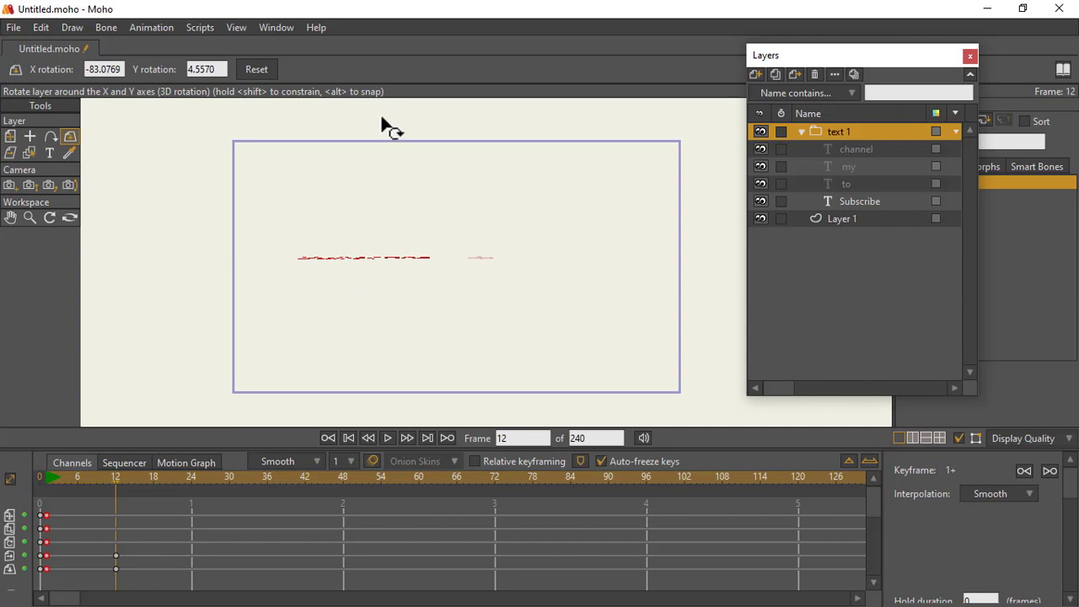
key(ctrl+z)
- Rotate the Subscribe layer alone to about -84° X and 5° Y at frame 12
click(852, 200)
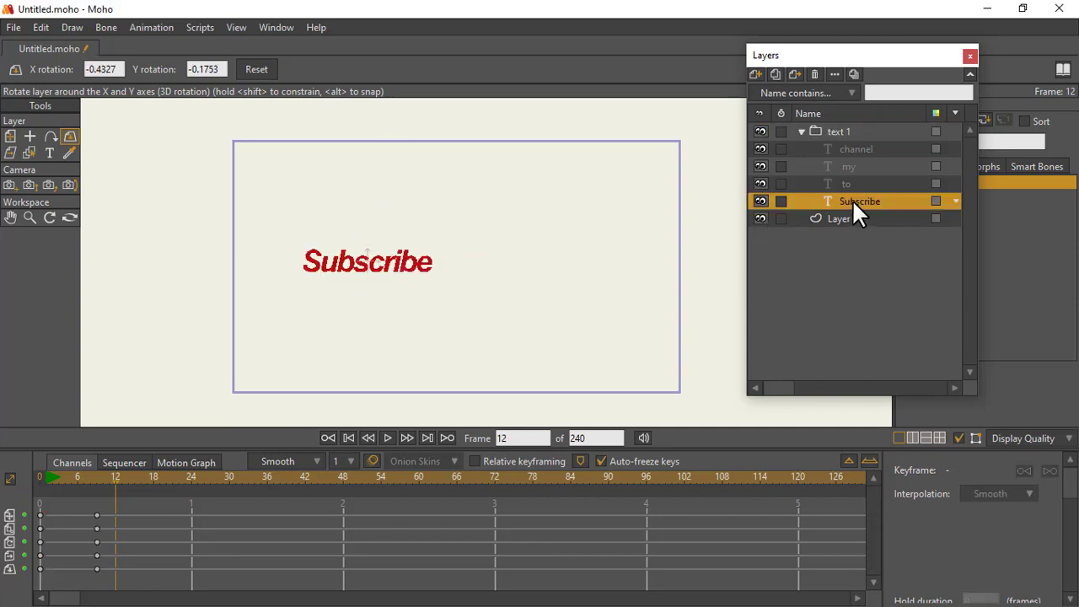
drag(90, 484, 117, 487)
drag(368, 212, 385, 113)
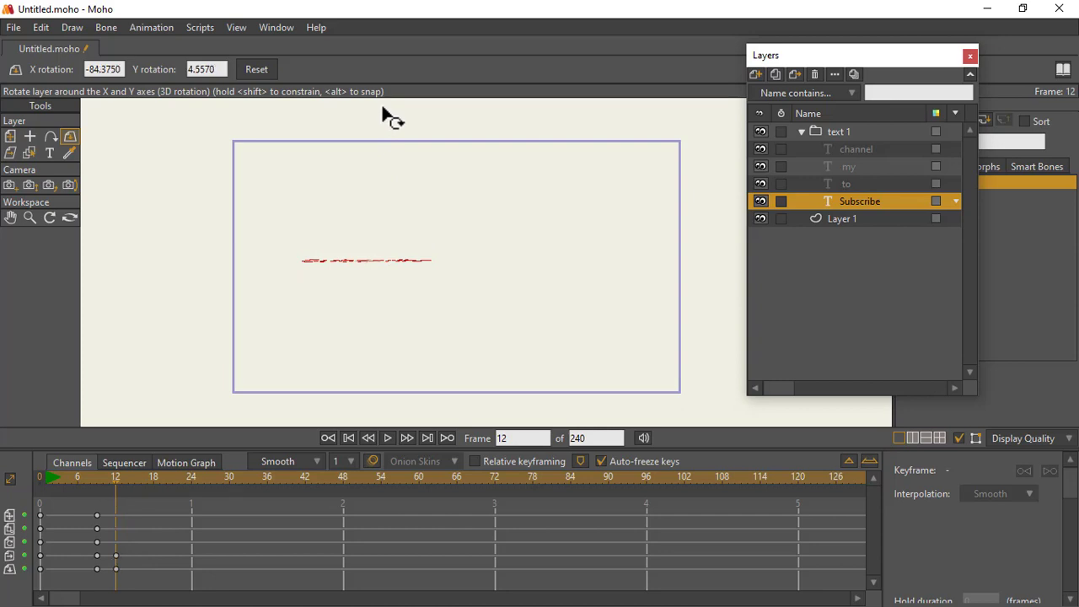
- Copy the Subscribe layer's two rotation keyframes from frame 9 to frame 24
click(189, 477)
drag(93, 550, 107, 576)
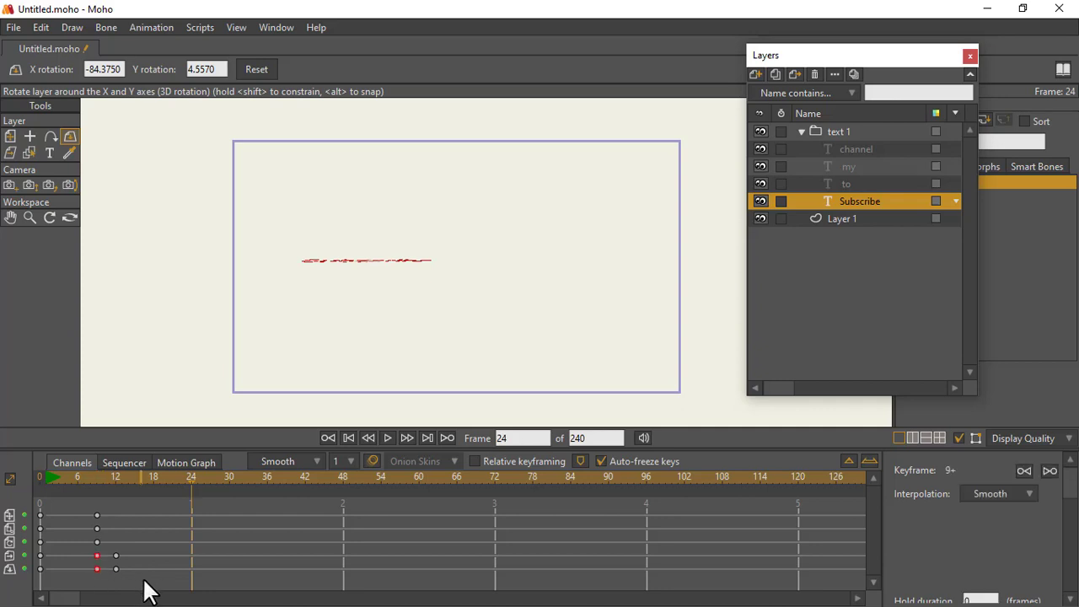
shift+click(97, 542)
click(102, 576)
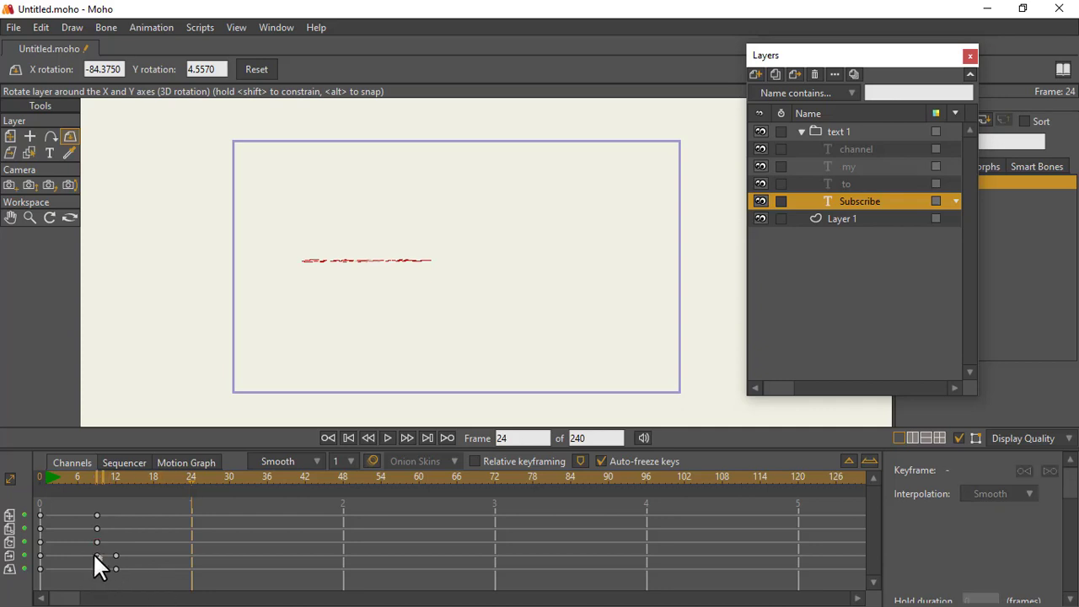
drag(93, 552, 109, 575)
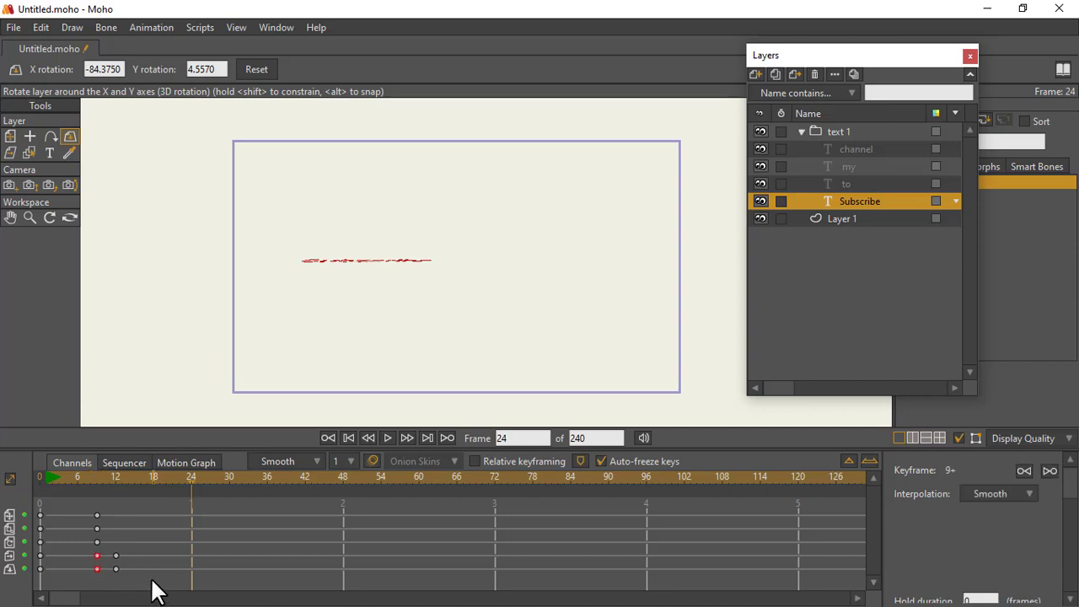
key(ctrl+v)
- Play the Subscribe rotation from frame 12 and scrub the timeline to frame 14 to check the flip
click(114, 473)
key(space)
key(space)
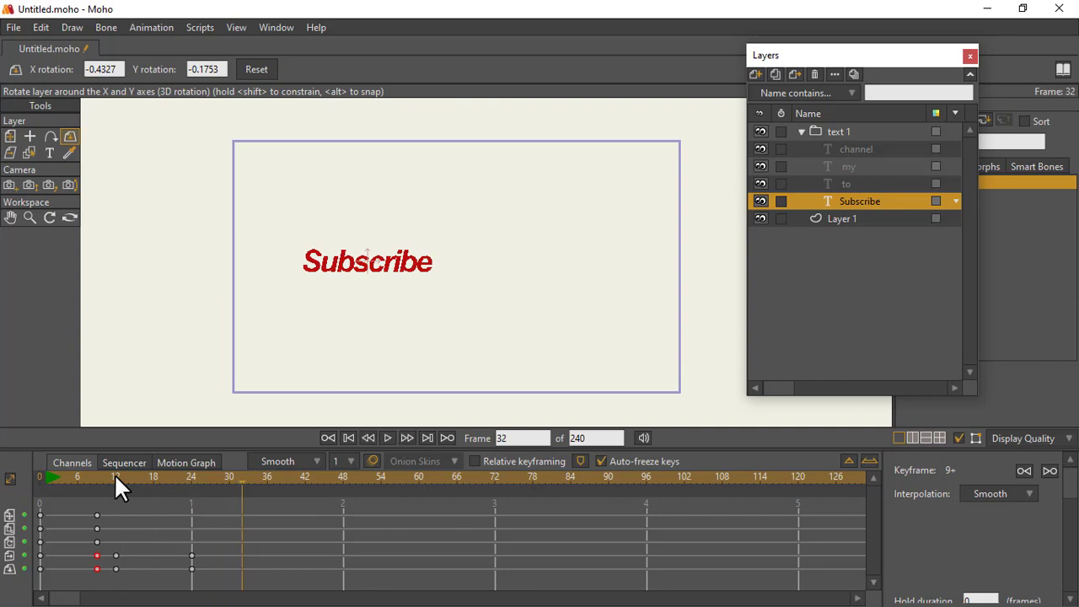
click(118, 475)
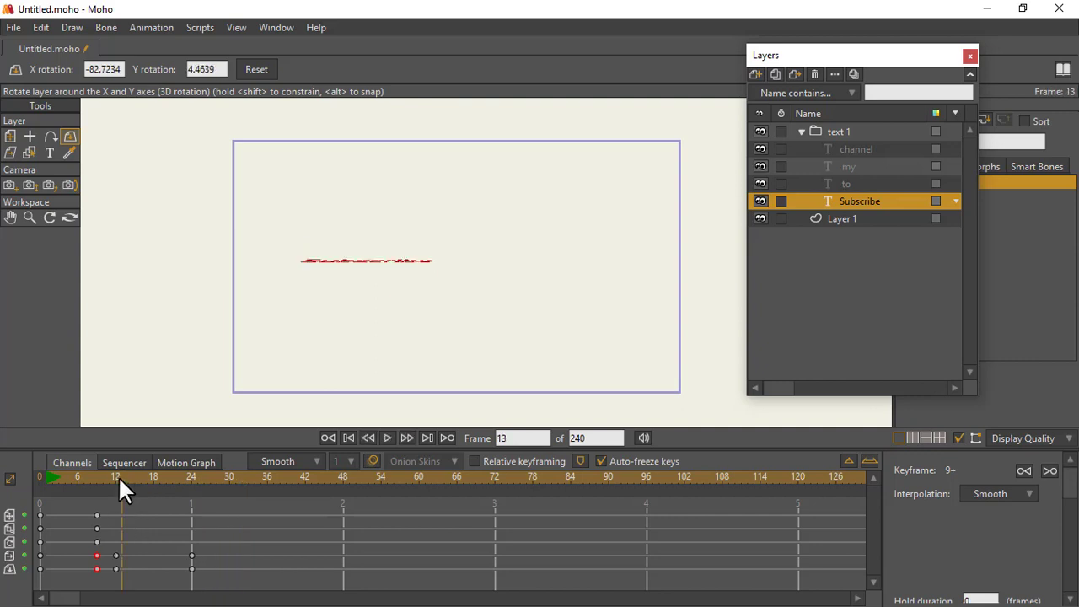
drag(118, 475, 128, 500)
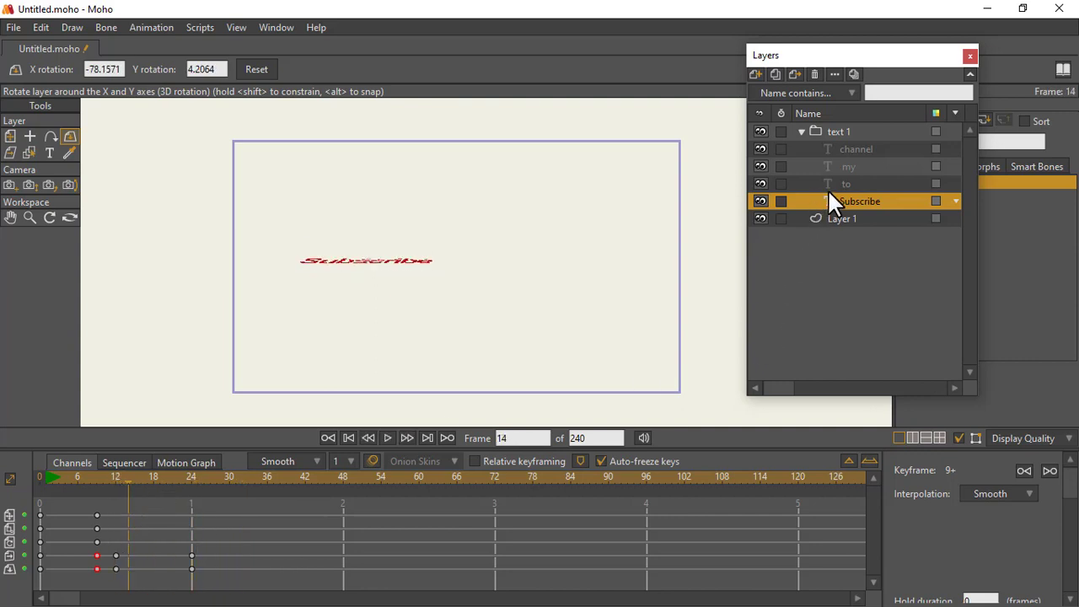
- Add keyframes to the "to" layer at frame 21
click(856, 147)
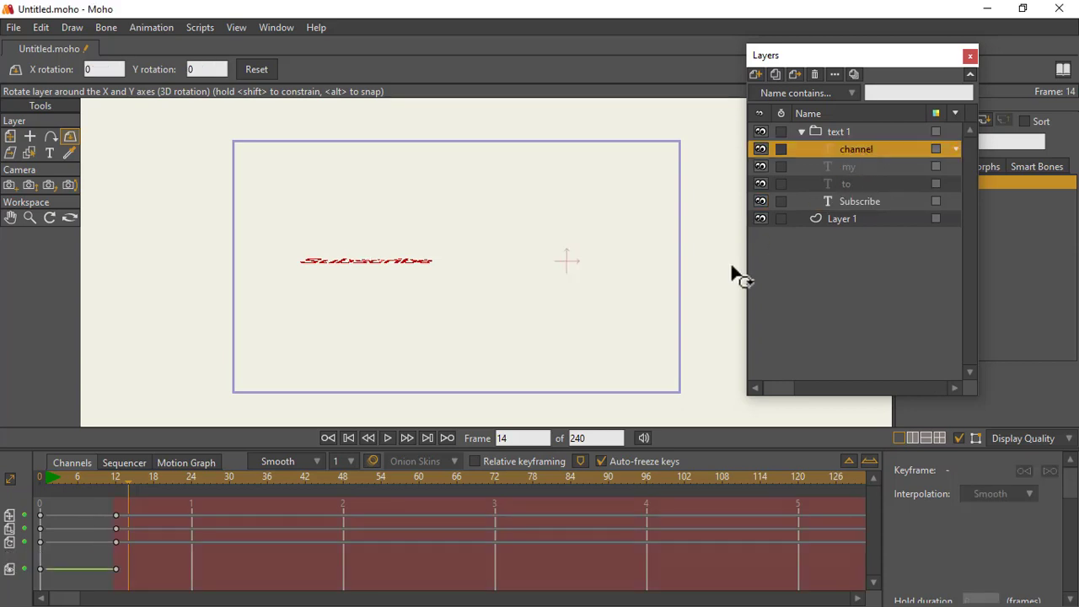
click(823, 184)
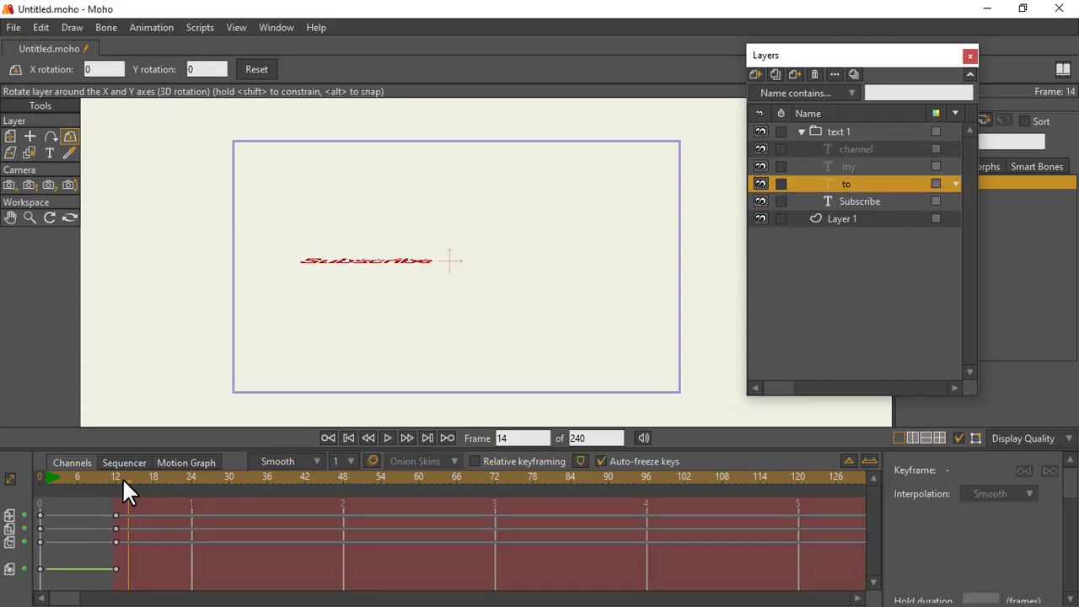
drag(122, 477, 191, 480)
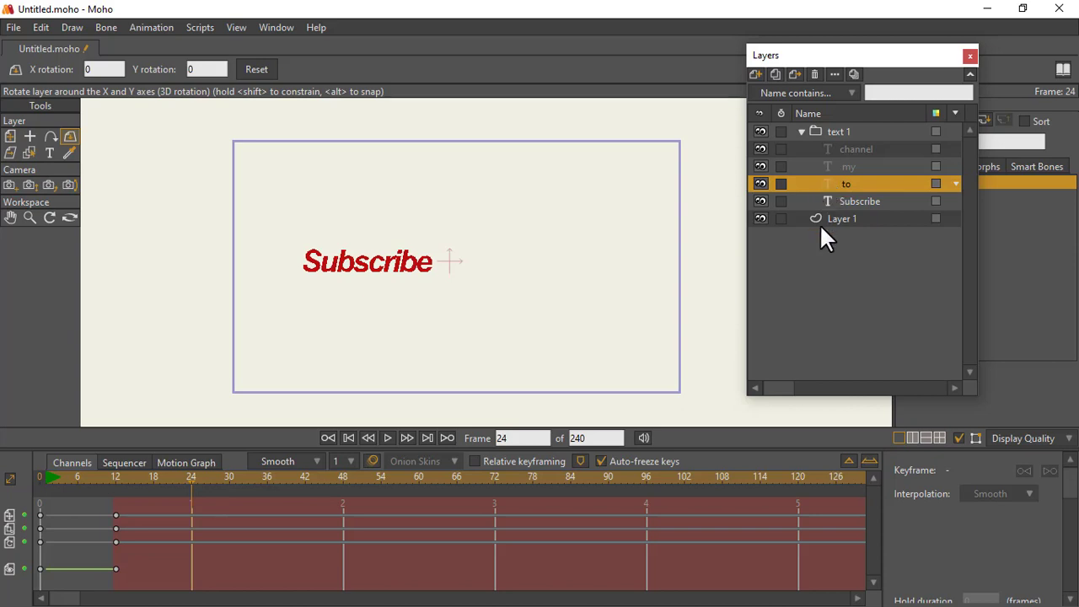
click(172, 481)
double_click(845, 179)
key(Return)
click(145, 27)
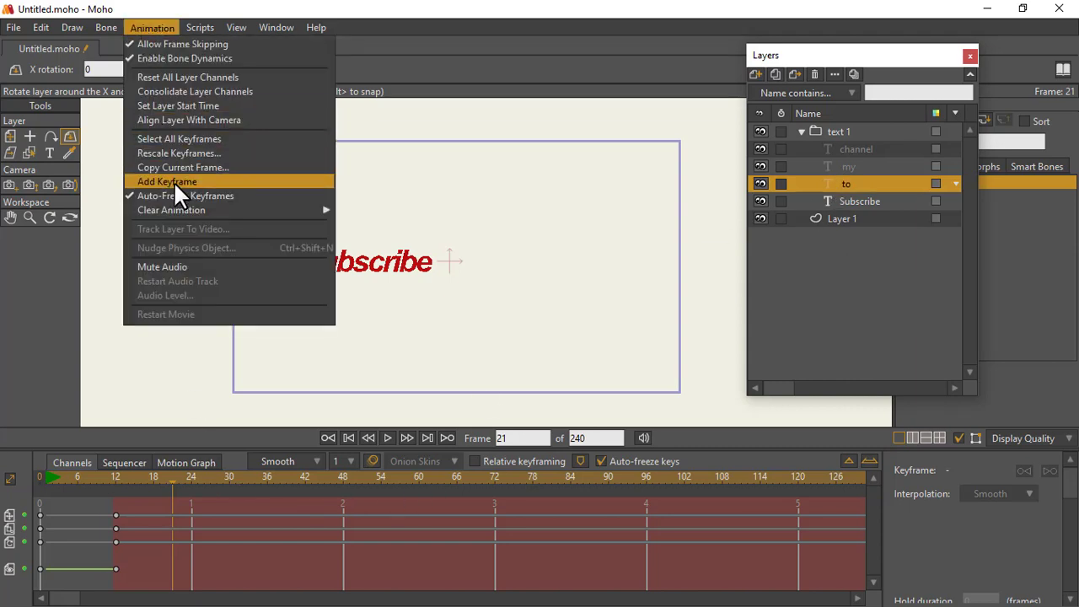
click(175, 180)
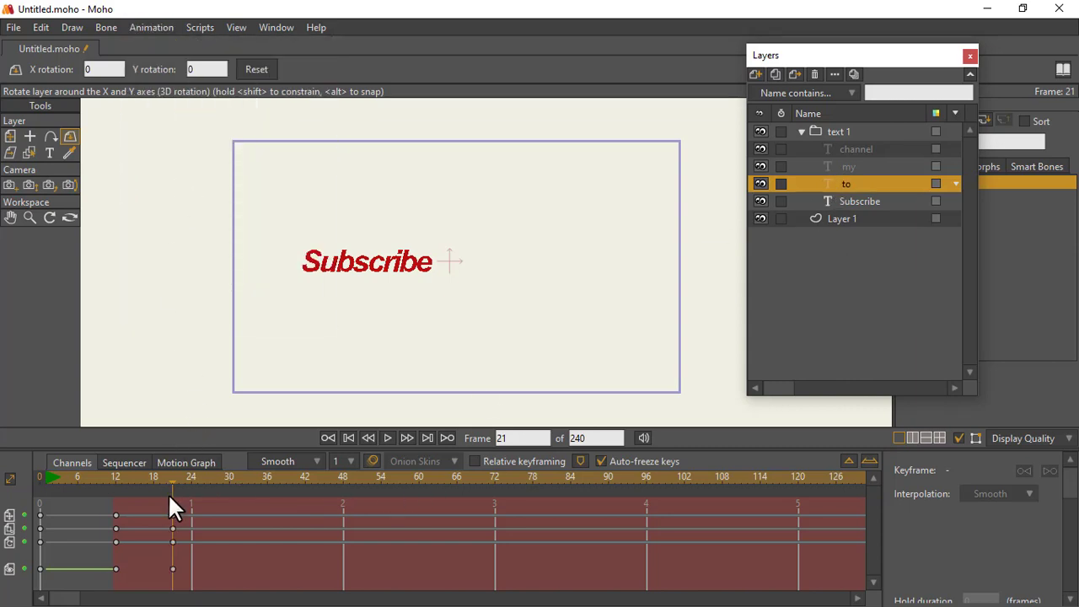
- Make the "to" layer visible at frame 24 and tilt the word around its X axis
click(192, 477)
click(955, 183)
click(899, 240)
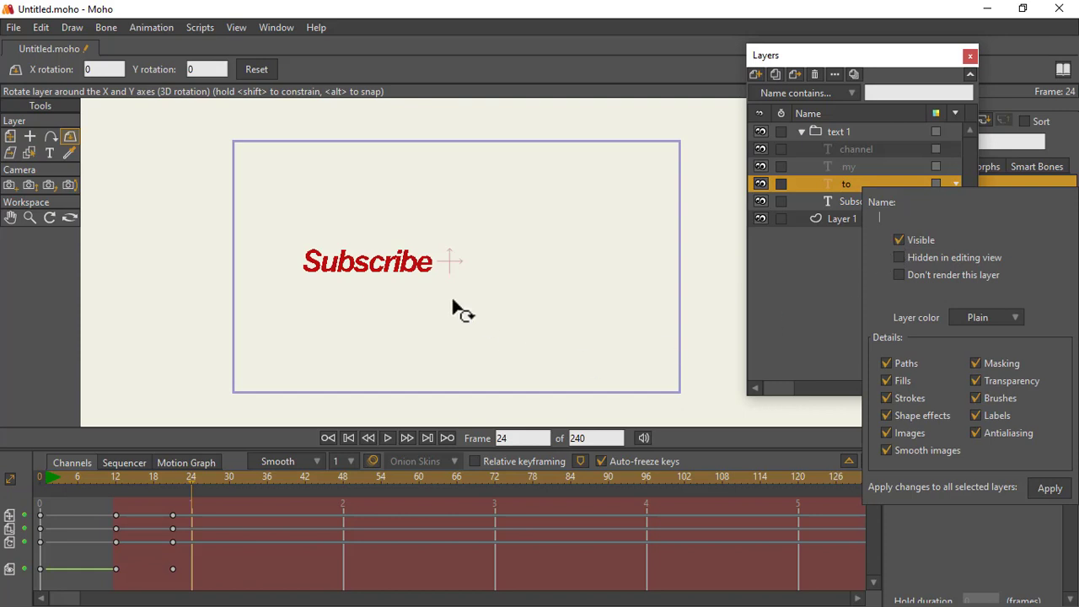
click(670, 298)
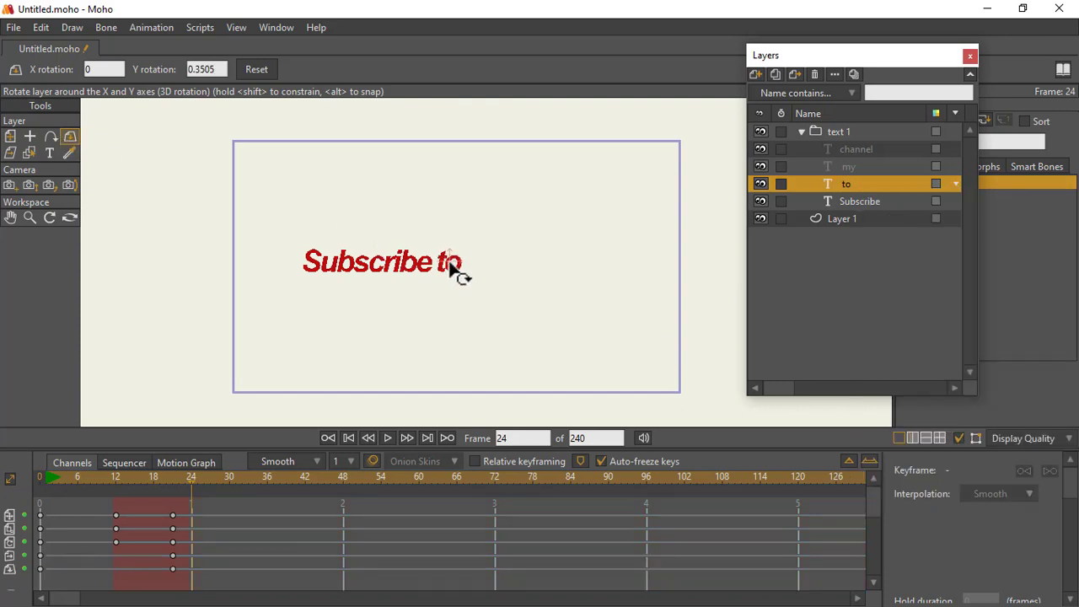
drag(472, 188, 480, 122)
- Rotate the "to" layer back to about 4° X at frame 36 and copy its two rotation keyframes from frame 21 there
click(267, 479)
drag(446, 262, 486, 418)
drag(172, 569, 173, 570)
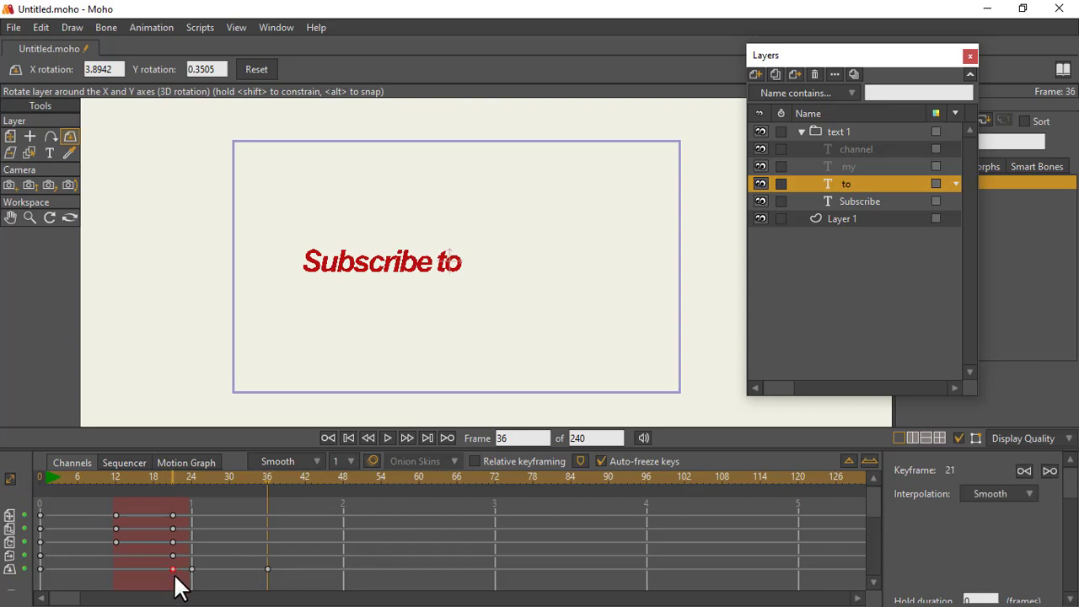
shift+click(173, 555)
key(ctrl+v)
- Make the "my" layer visible at frame 48 and rotate the word around its X axis between frames 48 and 60
drag(271, 476, 344, 487)
click(867, 166)
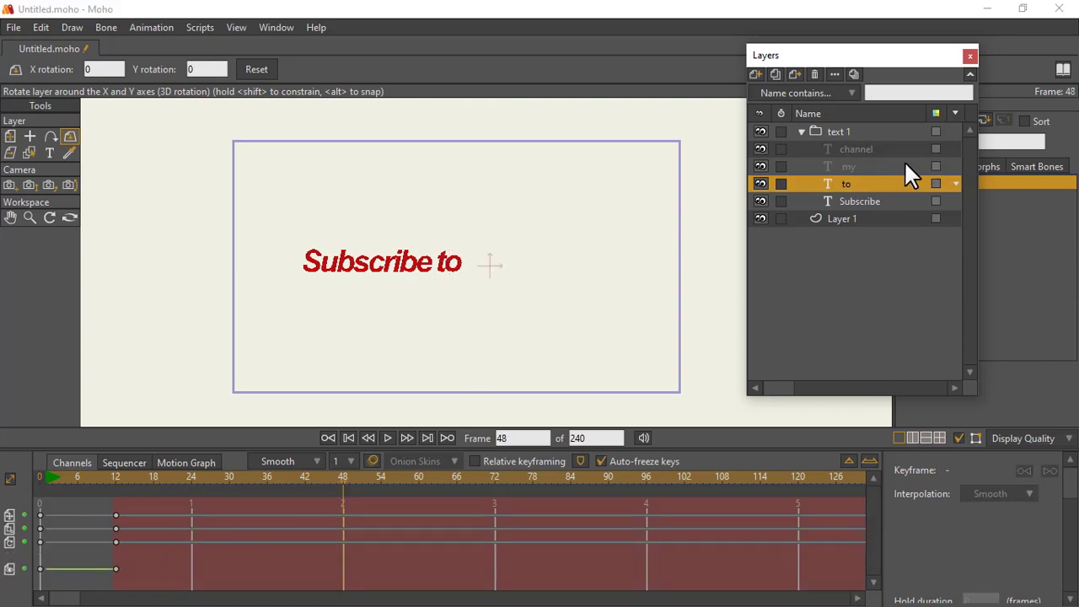
click(953, 166)
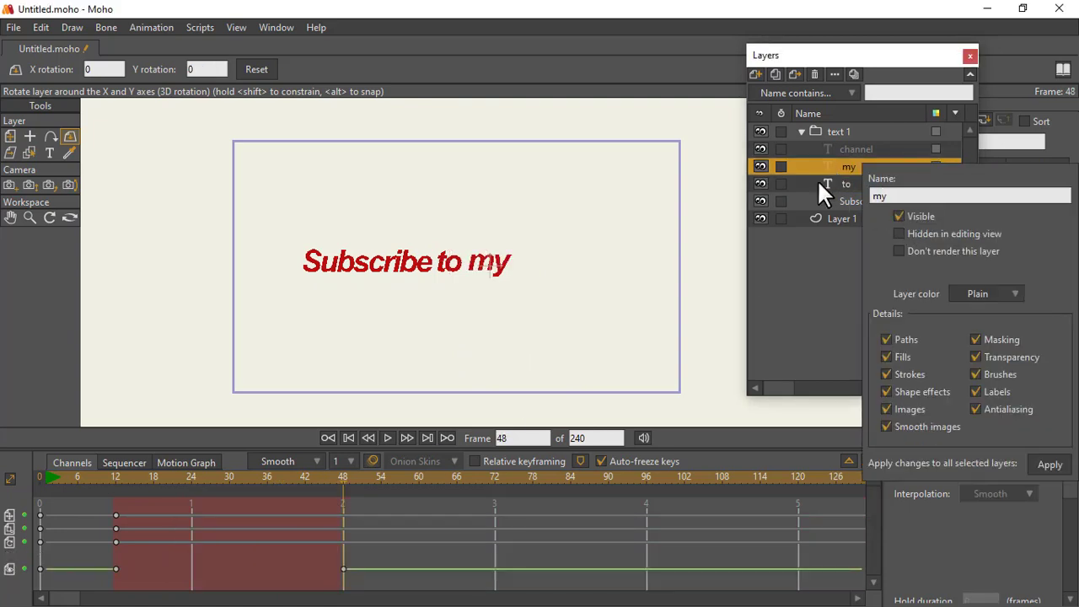
drag(492, 263, 517, 411)
click(418, 478)
- Make the "channel" layer visible at frame 72 and flip it from about -84° X there to about -21° X at frame 84
click(497, 478)
click(867, 149)
click(954, 149)
click(901, 200)
drag(558, 265, 567, 112)
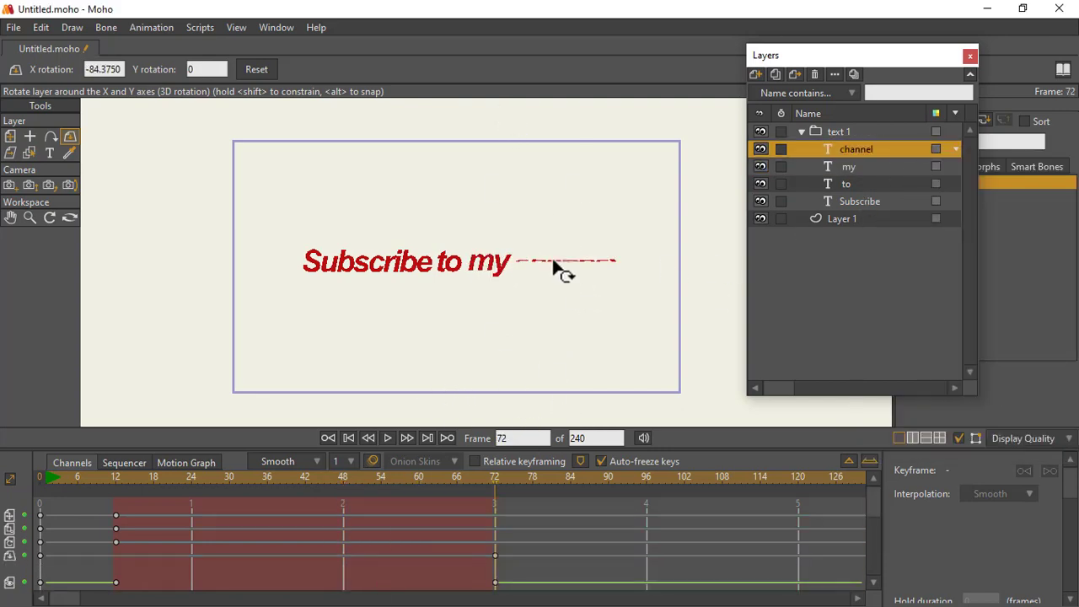
drag(533, 477, 571, 478)
drag(565, 262, 596, 345)
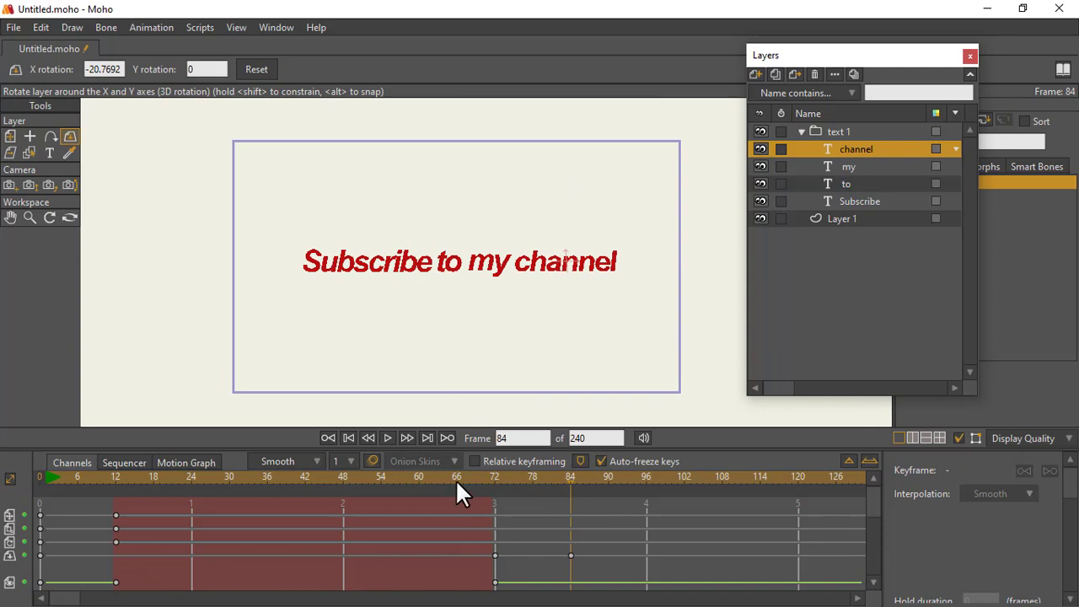
- Hide the whole text 1 group at frames 0 and 1
click(47, 478)
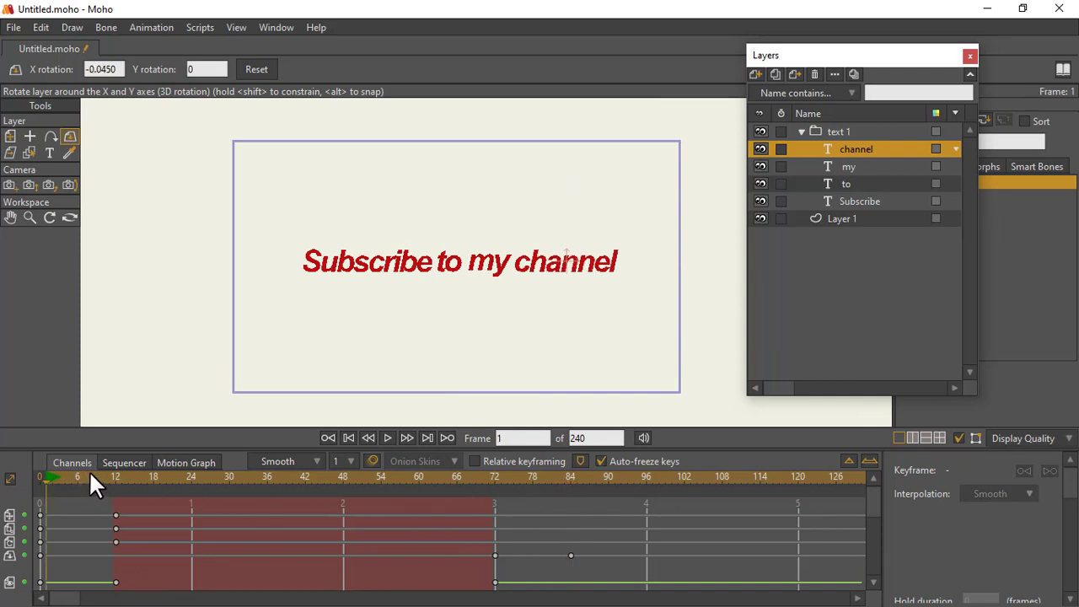
click(41, 478)
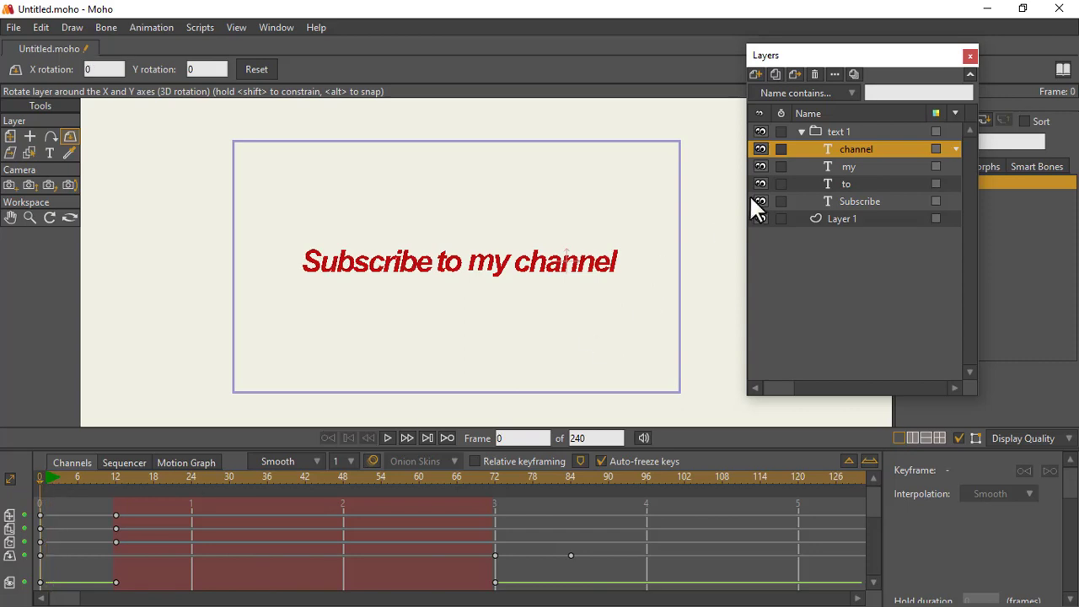
click(819, 128)
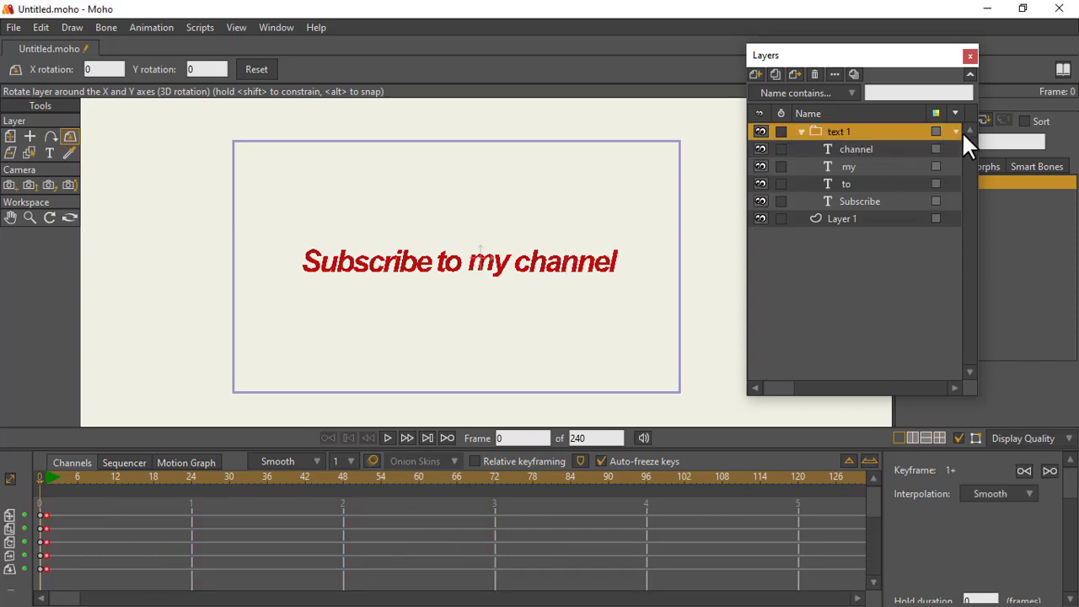
click(955, 130)
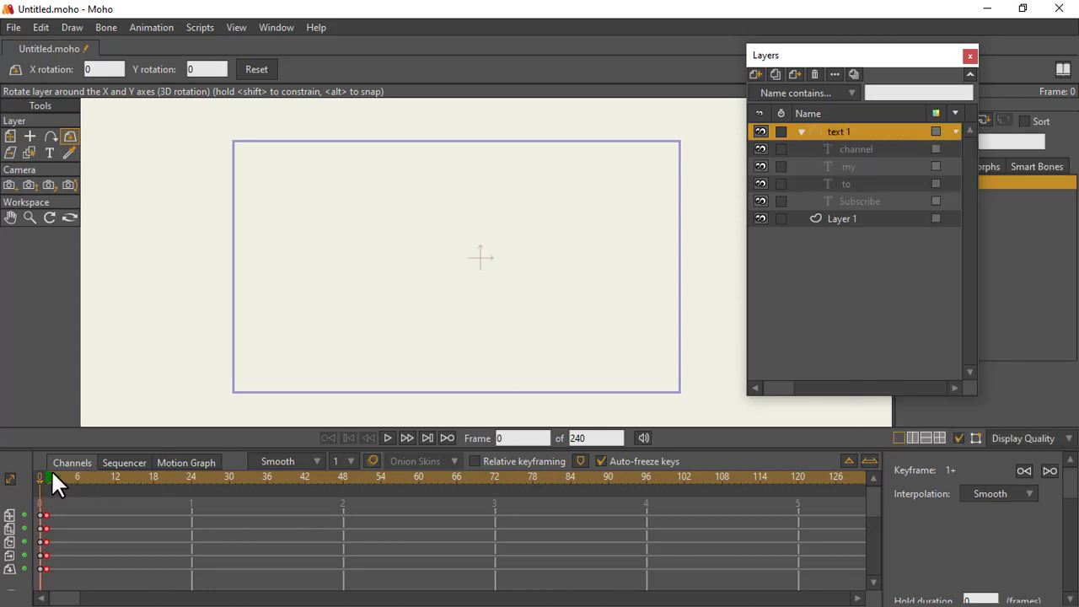
mouse_move(53, 480)
mouse_down()
mouse_move(94, 480)
mouse_move(43, 479)
mouse_up()
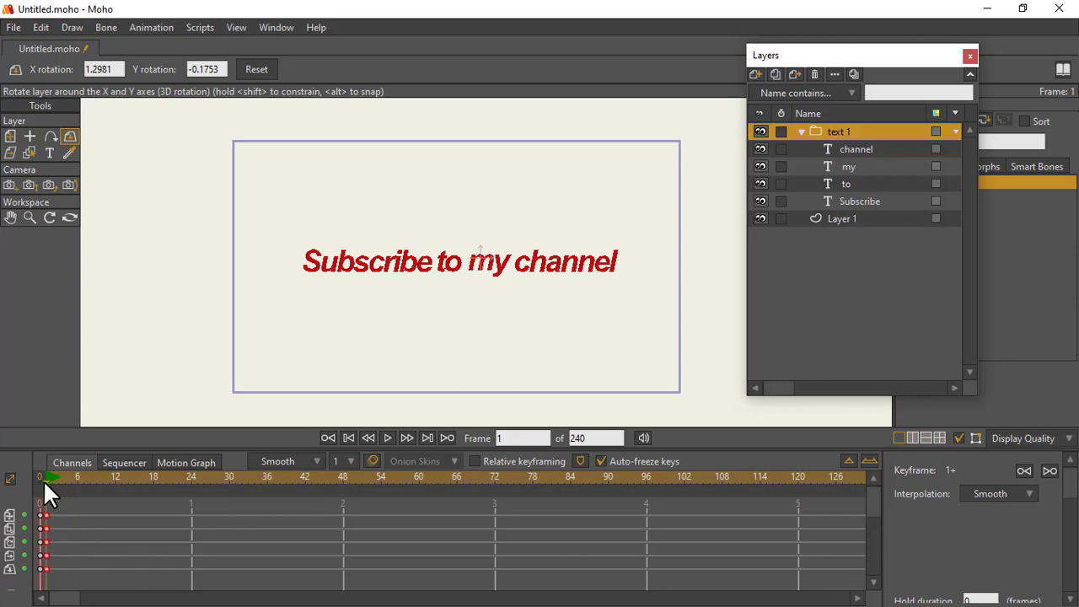
click(952, 131)
click(898, 182)
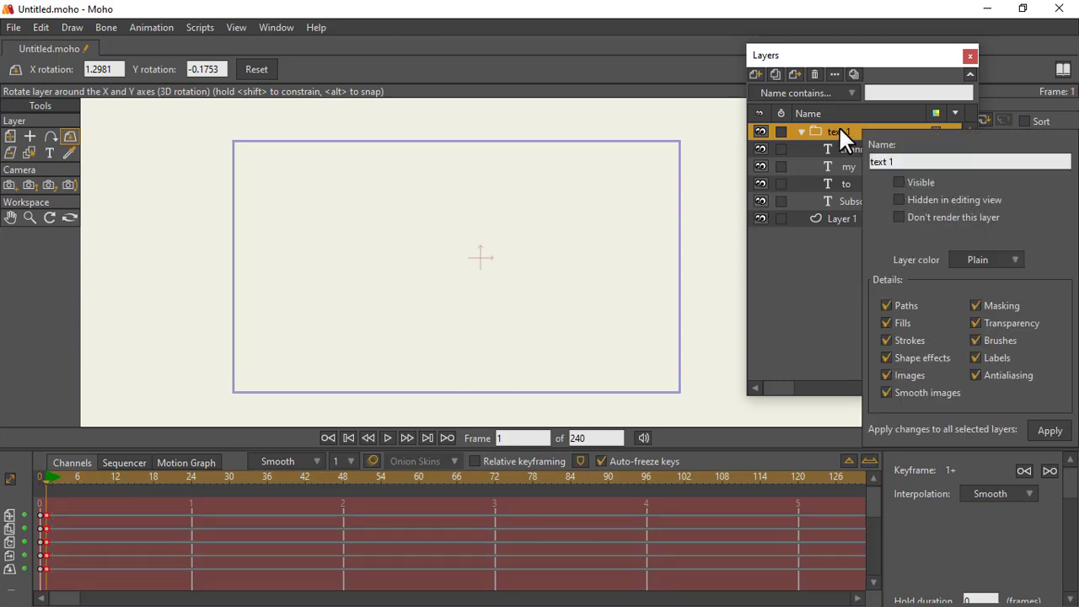
- Make the text 1 group visible again at frame 12
click(115, 475)
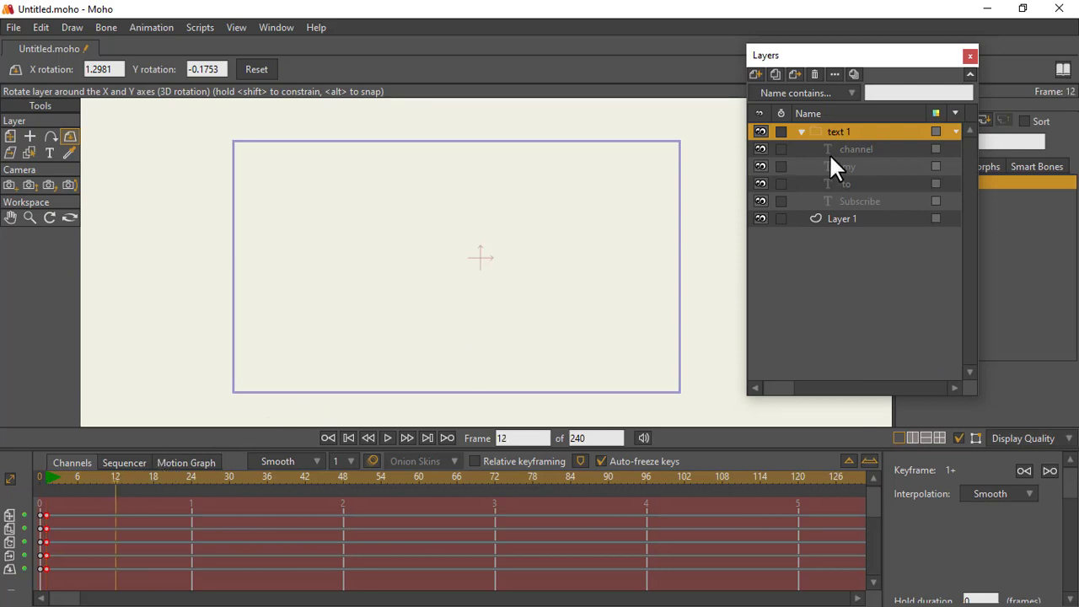
click(954, 131)
click(897, 183)
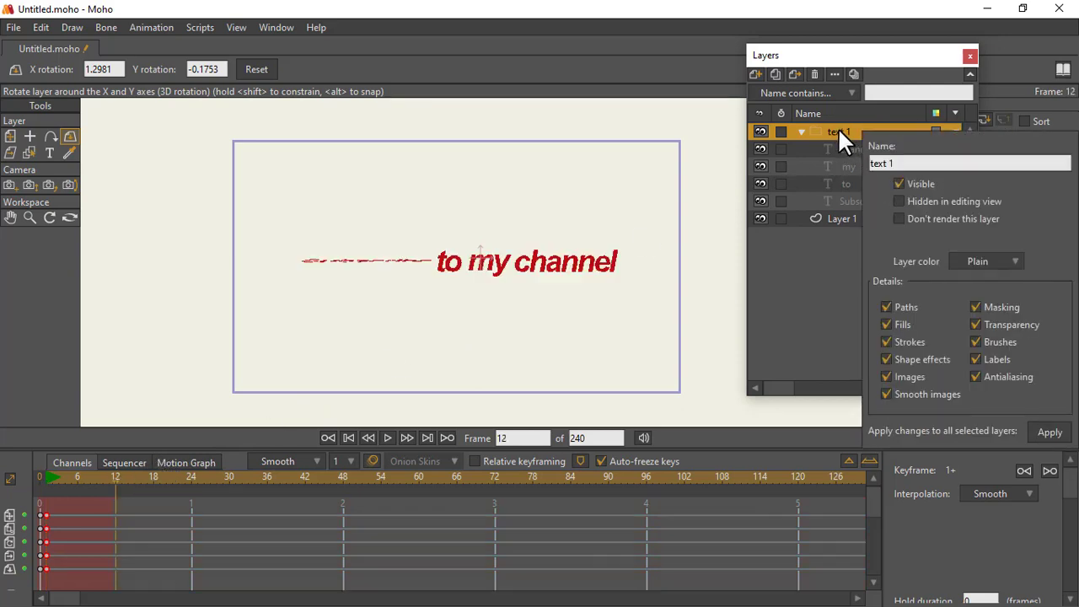
- Play the animation from frame 1 and scrub through the timeline to frame 90 to check the word-by-word reveal
click(47, 474)
key(space)
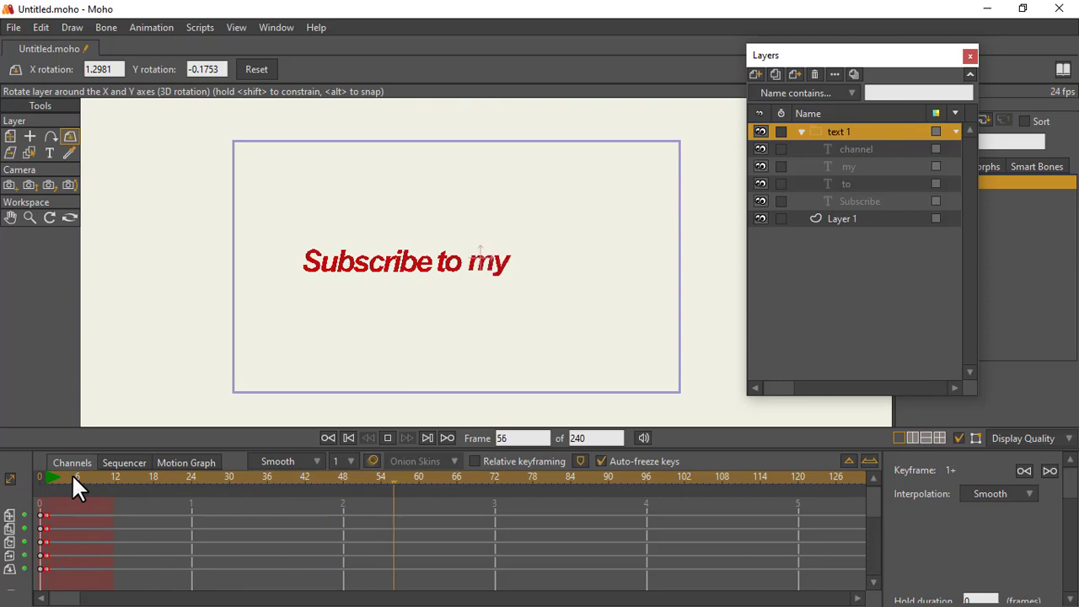
key(space)
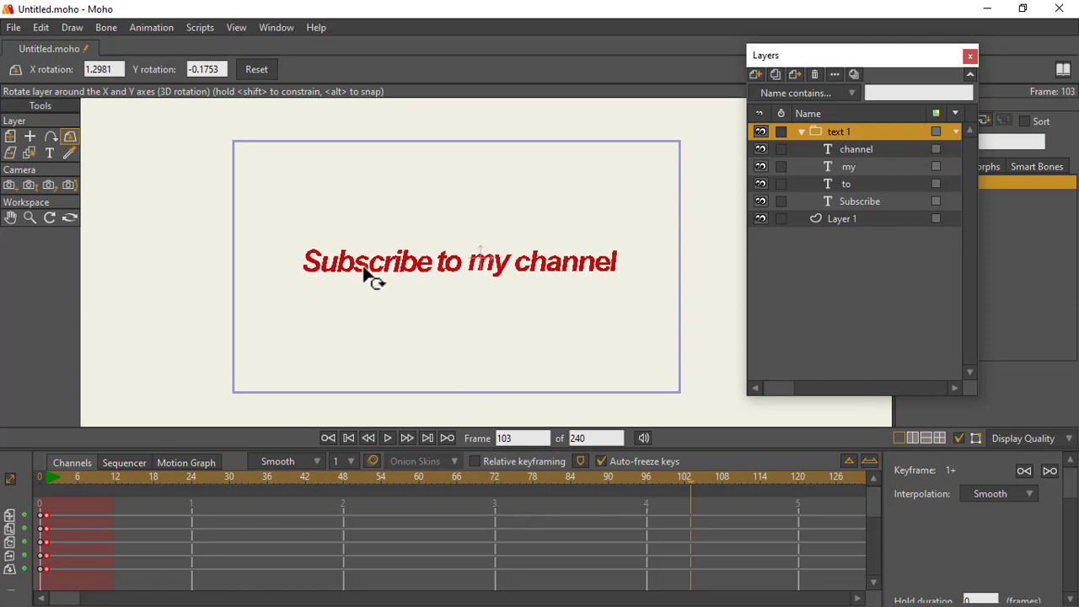
click(47, 478)
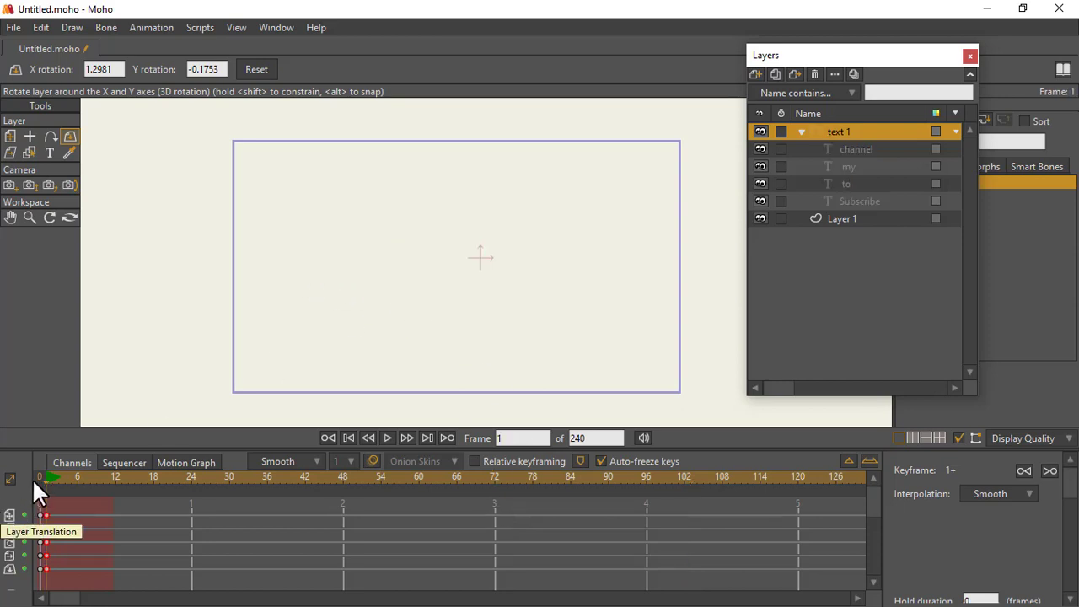
click(38, 478)
drag(43, 477, 662, 497)
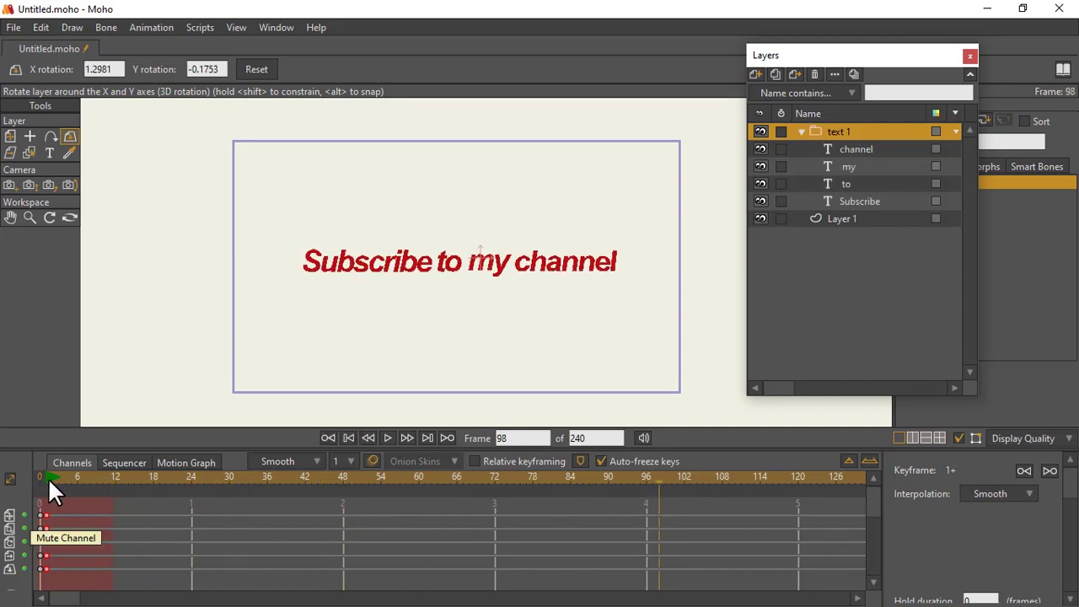
drag(48, 478, 609, 501)
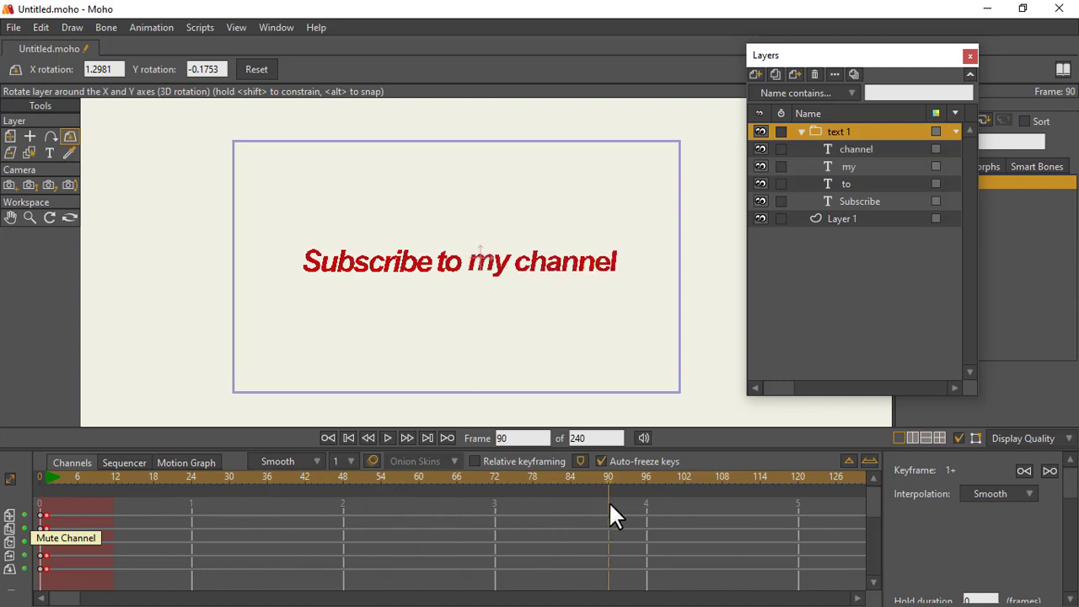